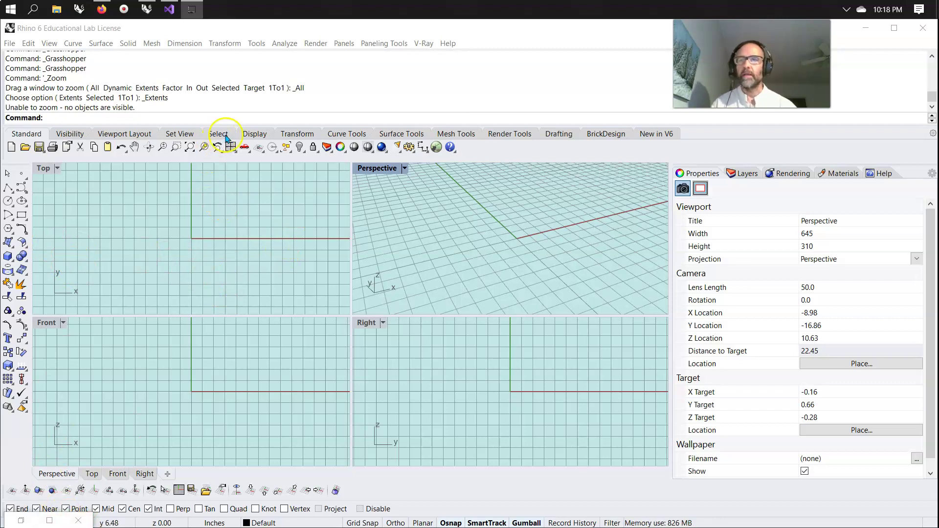
Step: Shrink the command history area above the viewports and enlarge it again to show several lines
left_click(262, 118)
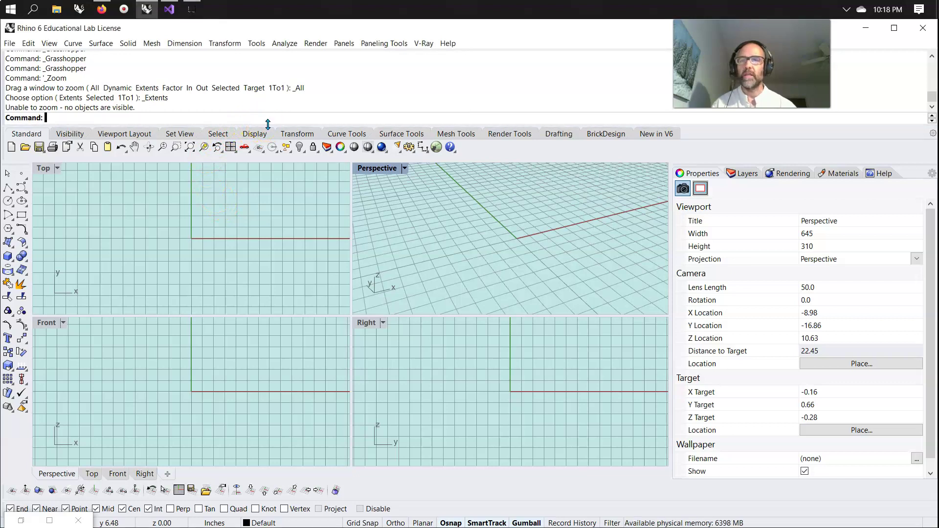
left_click_drag(263, 113, 246, 82)
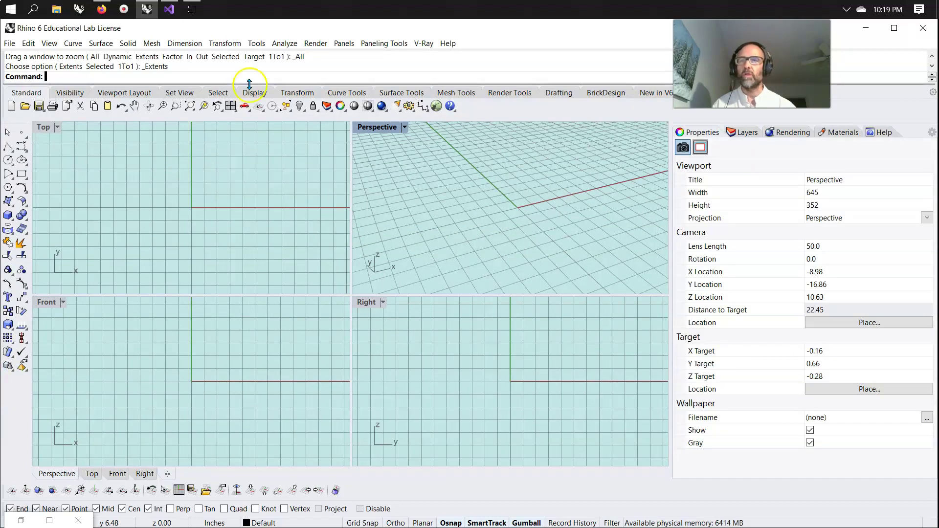
left_click_drag(250, 125, 249, 160)
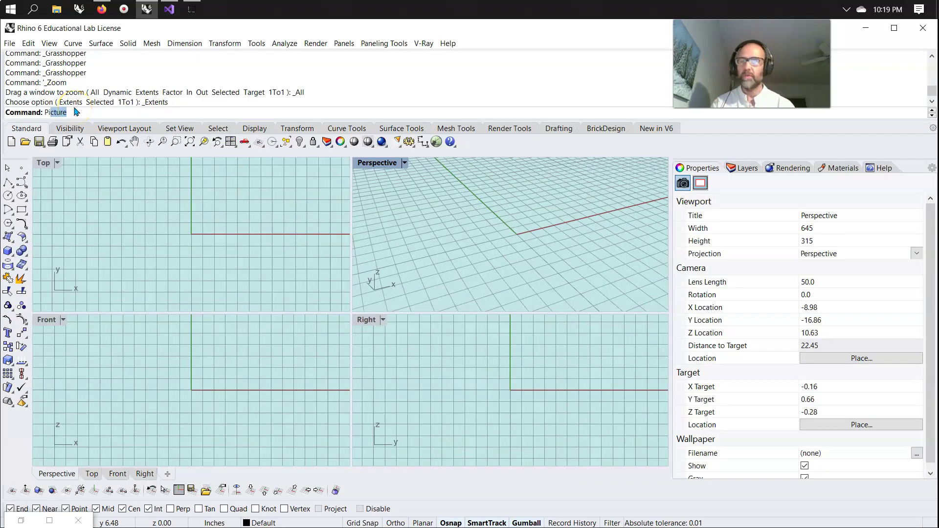
key("Return")
left_click(160, 146)
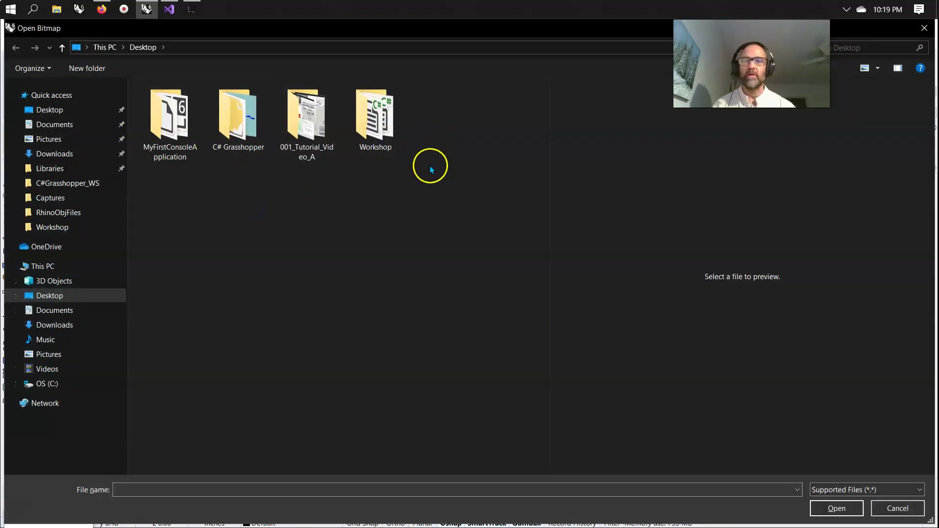
left_click(890, 508)
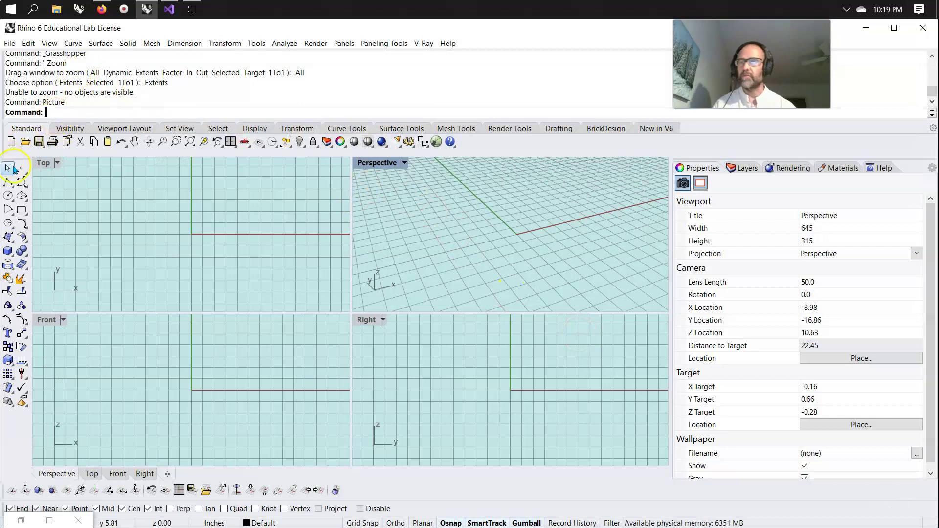
Step: Draw a single-segment polyline about 8 in long near the origin in the Perspective view
left_click(8, 183)
left_click(436, 243)
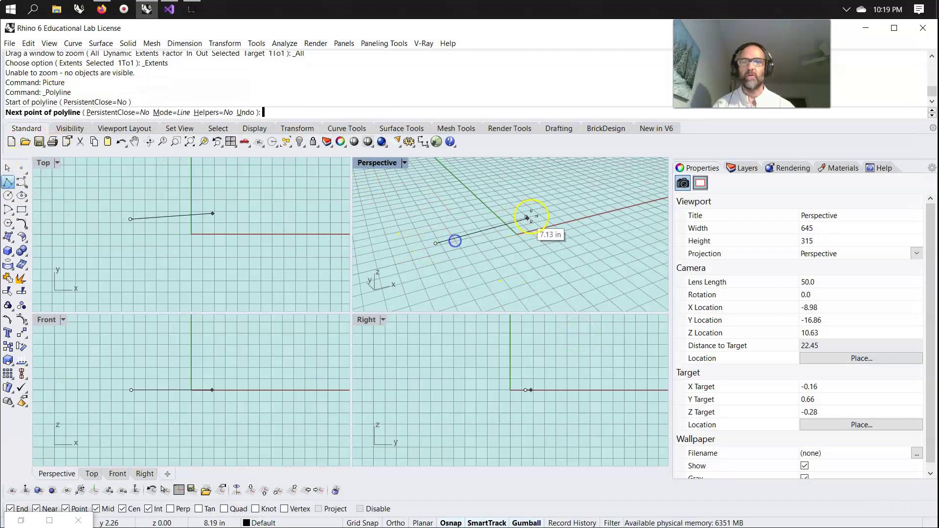
left_click(536, 212)
right_click(517, 252)
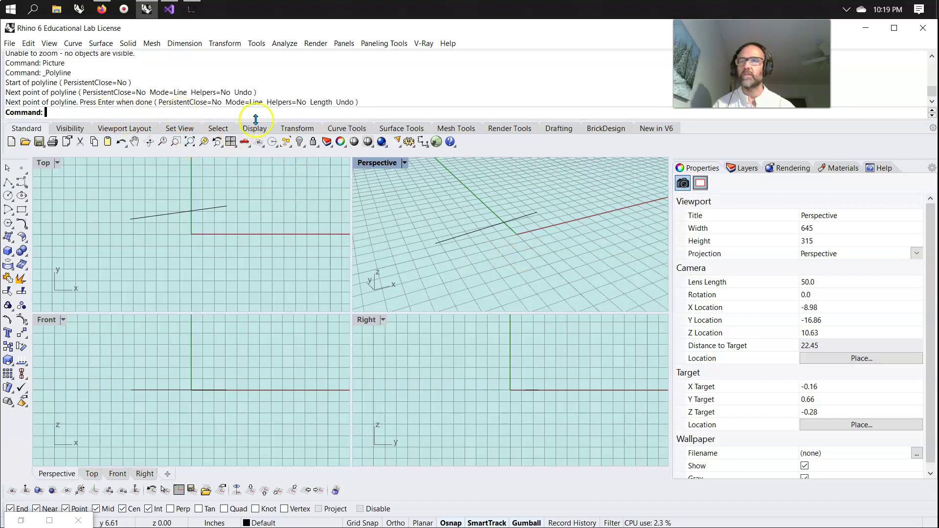
Step: Delete the polyline from the Perspective view
left_click_drag(540, 267, 467, 191)
key("Delete")
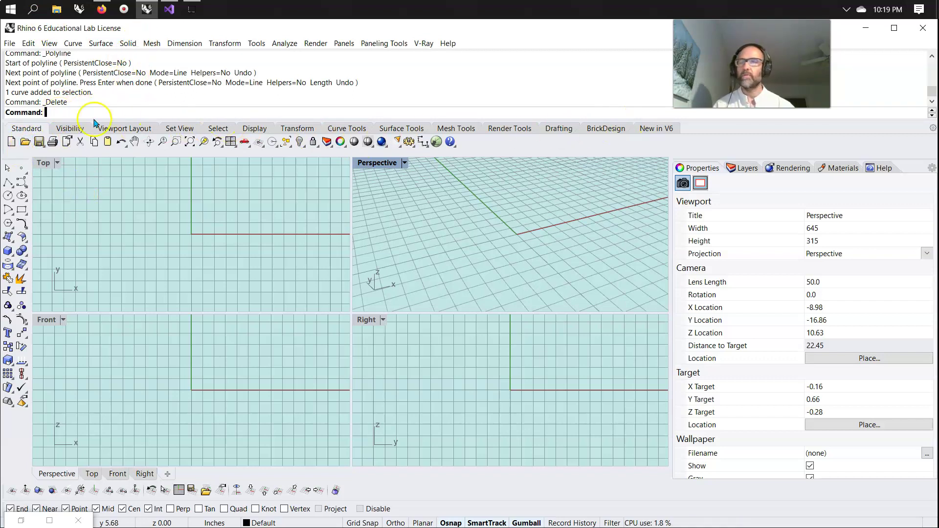
left_click_drag(27, 128, 38, 130)
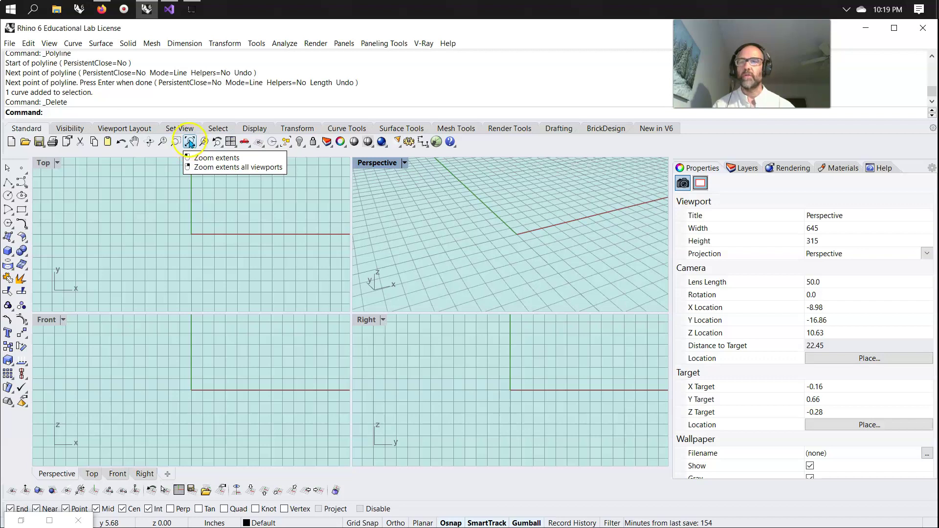
Step: Draw a corner-to-corner rectangle near the origin on the ground plane in the Perspective view
left_click(23, 211)
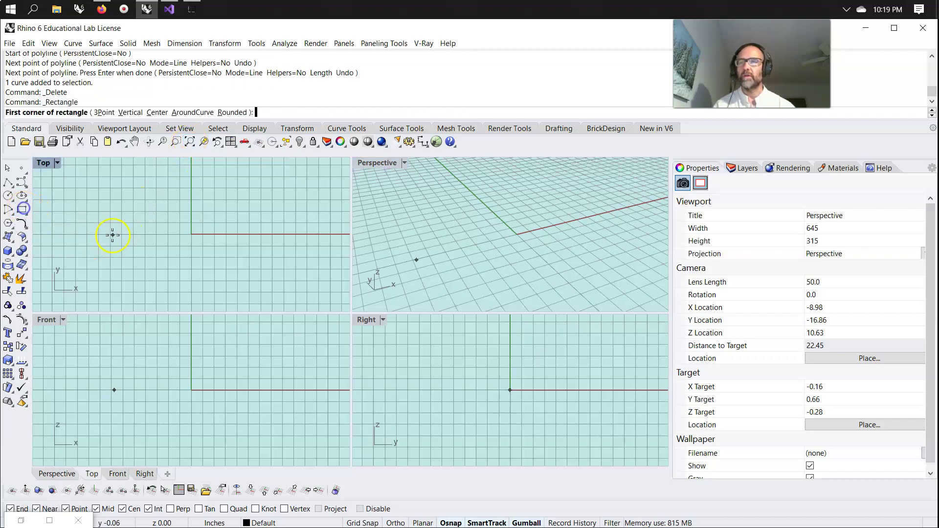
left_click(474, 241)
left_click(526, 202)
Step: Zoom into the individual viewports and fit the rectangle's extents in all viewports
scroll(506, 249, "up", 8)
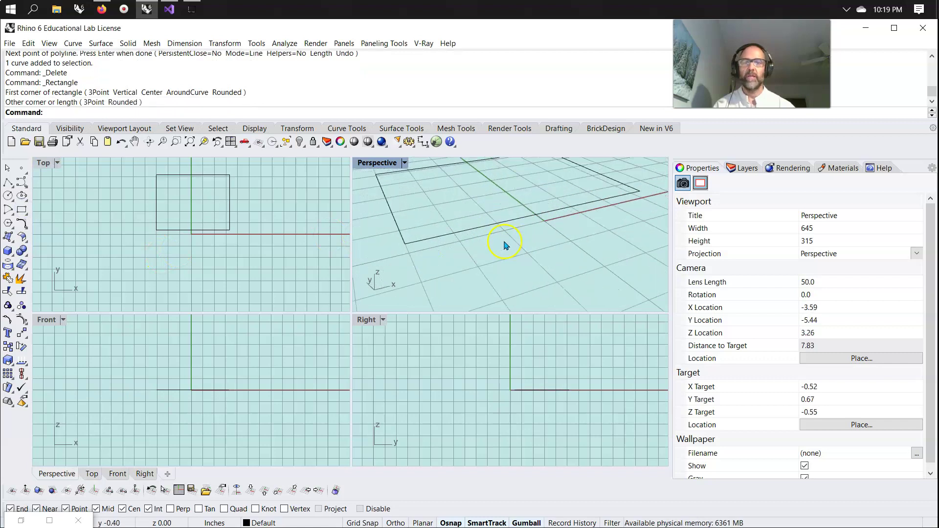
scroll(164, 247, "up", 9)
scroll(176, 395, "up", 7)
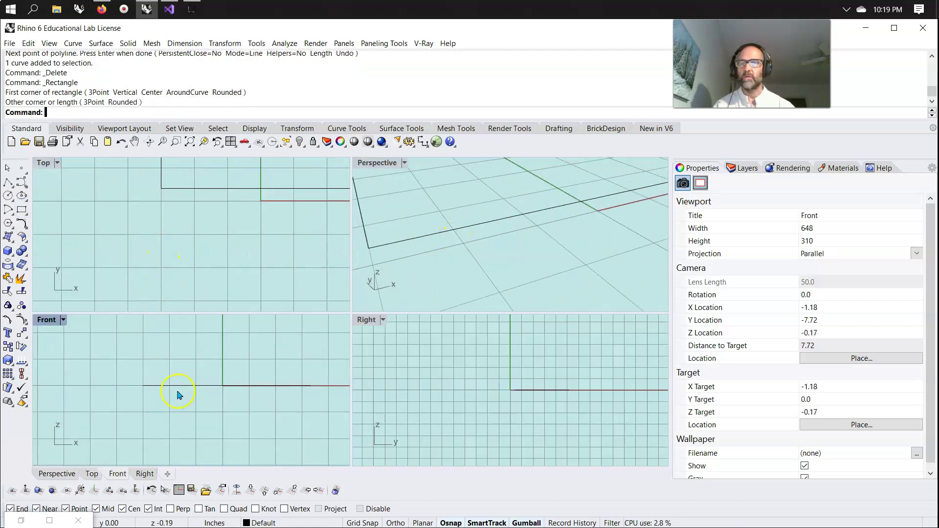
scroll(505, 385, "up", 5)
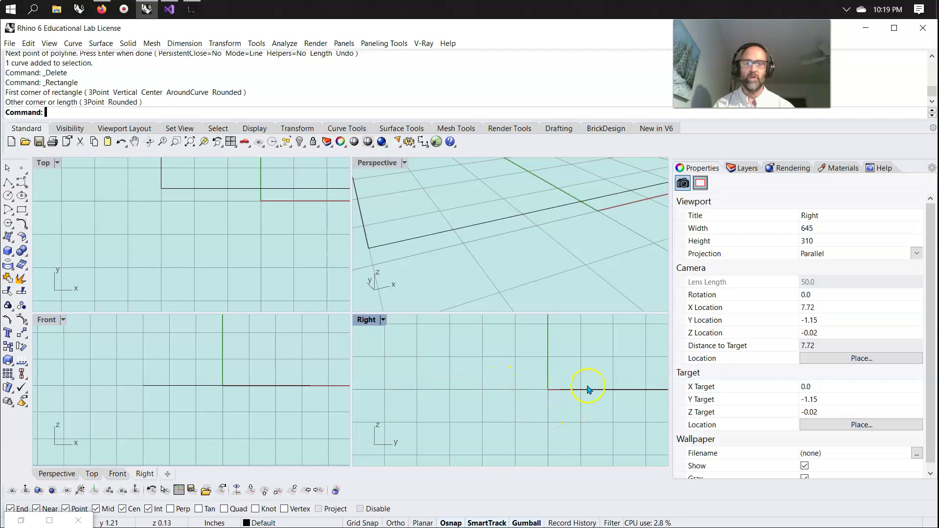
right_click(190, 145)
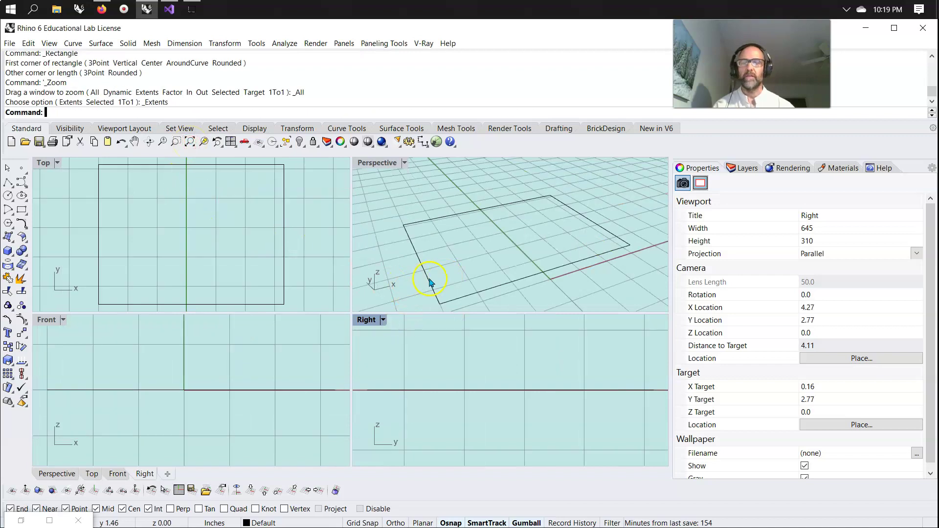
Step: Delete the rectangle from the model
left_click(541, 305)
left_click(465, 216)
key("Delete")
Step: Create a solid box near the origin in the Perspective view from two base corners and a height
mouse_move(71, 132)
left_mouse_down()
mouse_move(306, 123)
mouse_move(269, 135)
mouse_move(77, 132)
left_mouse_up()
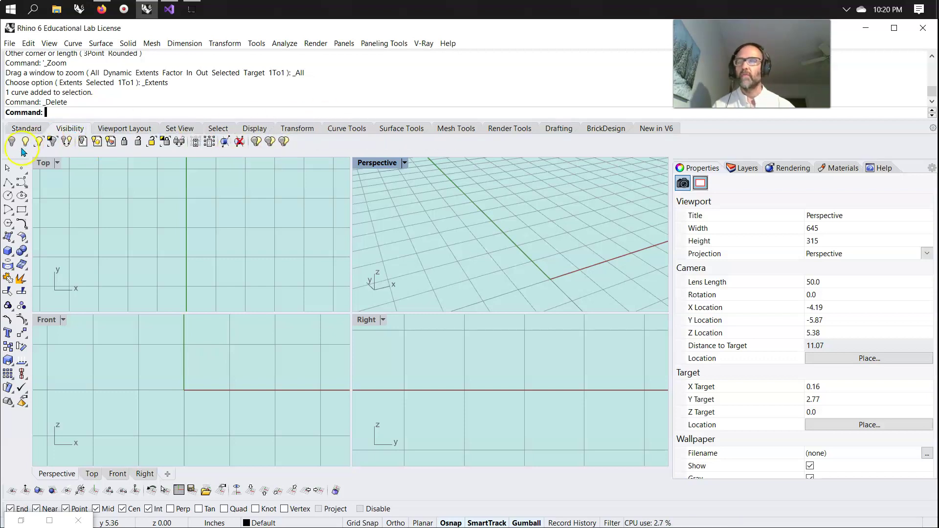
left_click(7, 250)
left_click(519, 267)
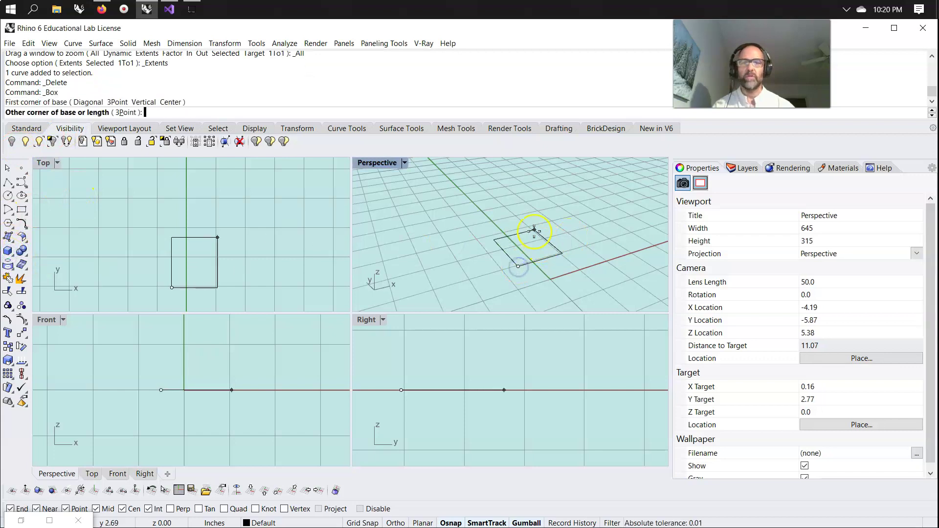
left_click(536, 229)
left_click(521, 194)
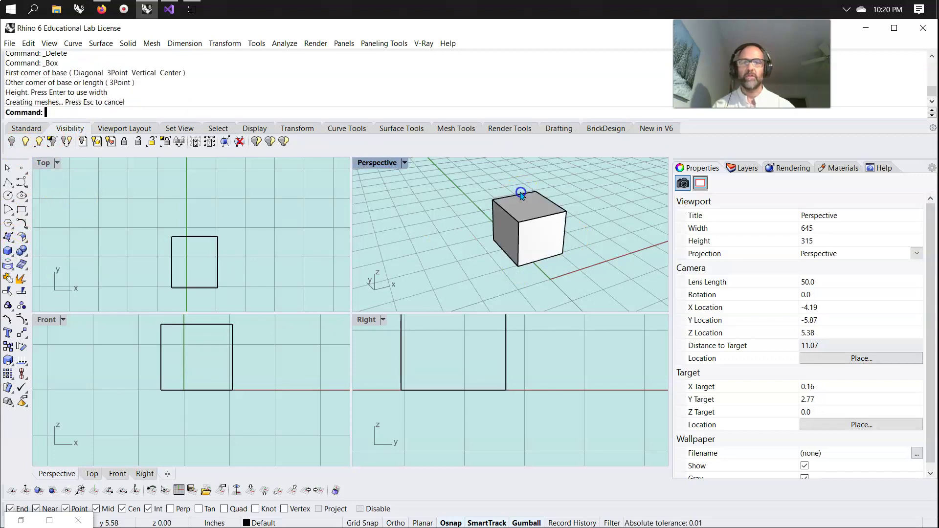
Step: Duplicate the box along the negative X direction so the copy stands beside the original
left_click(533, 241)
left_click_drag(558, 220, 480, 252)
left_click(540, 284)
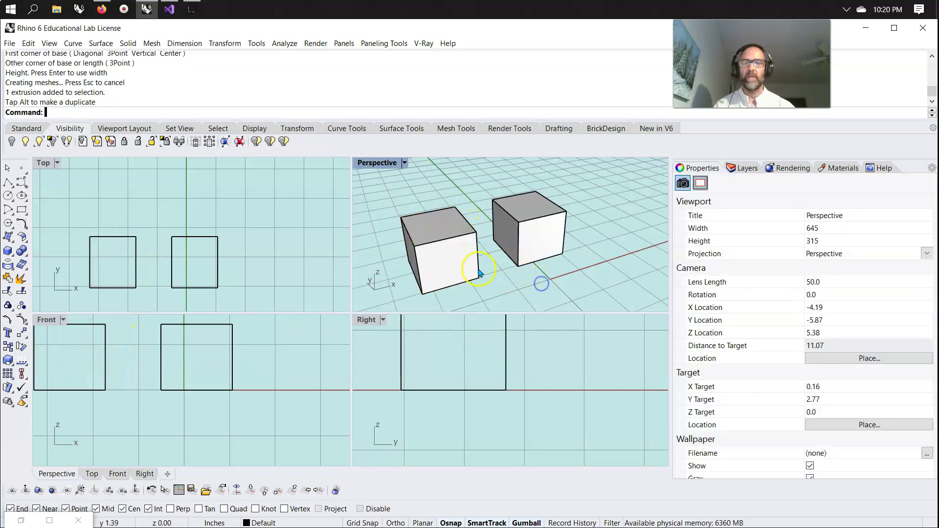
Step: Hide the duplicated box and swap the hidden and visible boxes back and forth several times
left_click(448, 264)
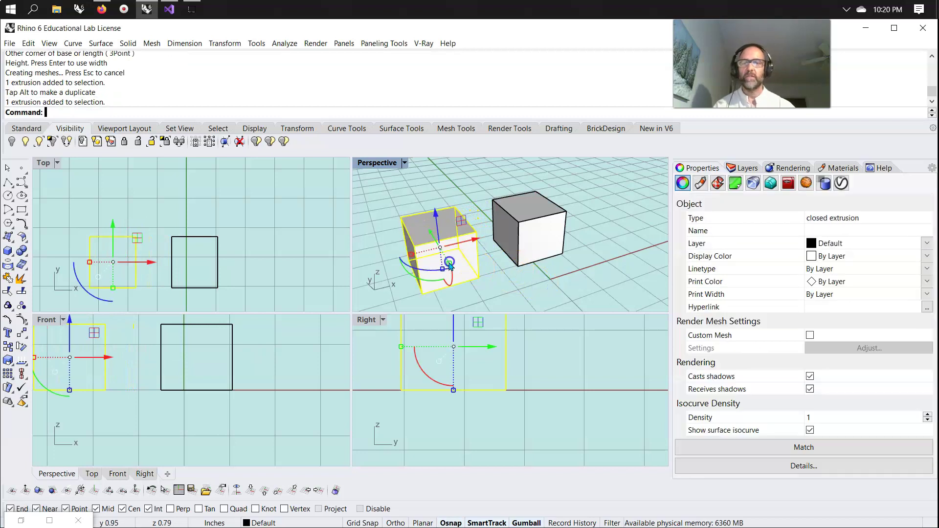
left_click(12, 143)
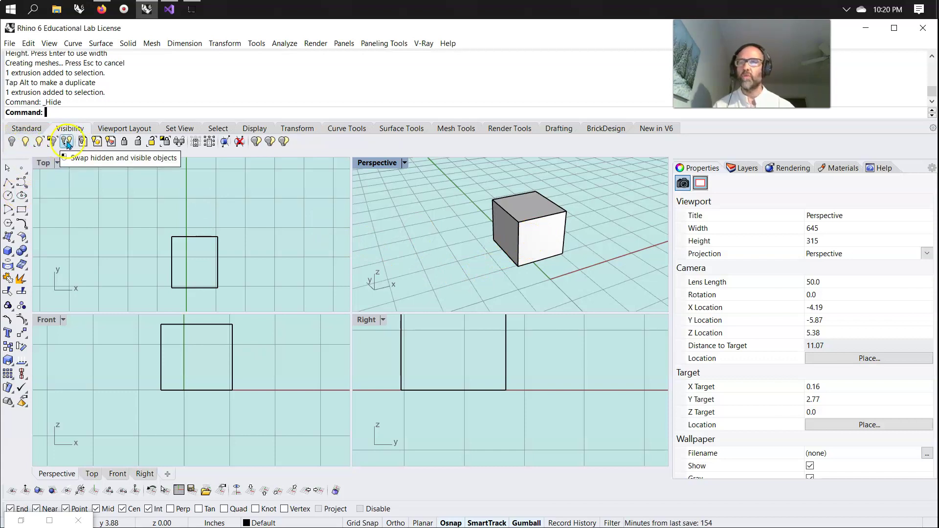
left_click(67, 143)
left_click(67, 143)
left_click(67, 143)
left_click(67, 143)
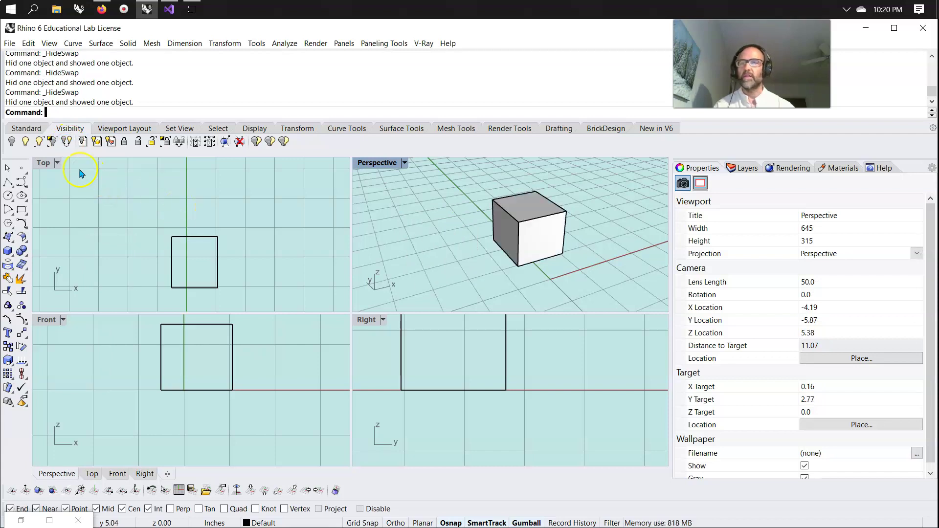
Step: Show the hidden box and delete both boxes from the model
left_click(26, 142)
left_click_drag(525, 288, 433, 220)
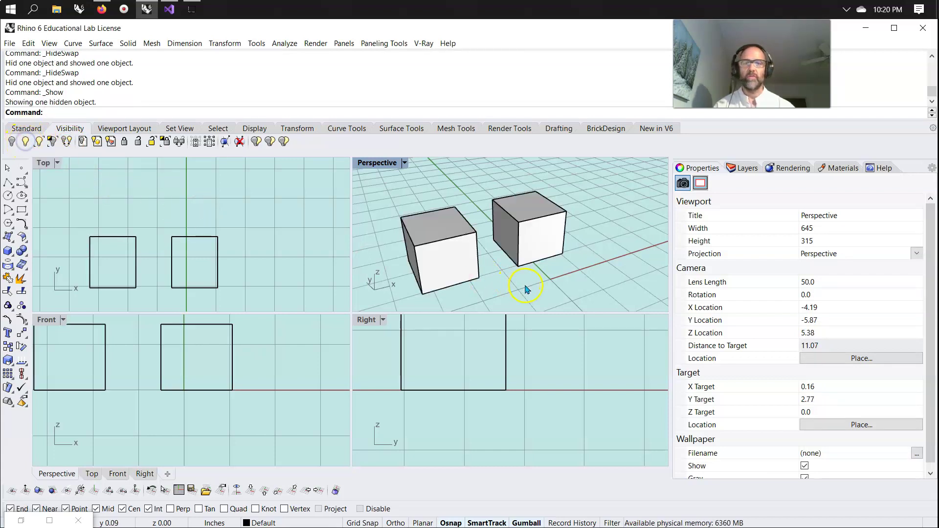
key("Delete")
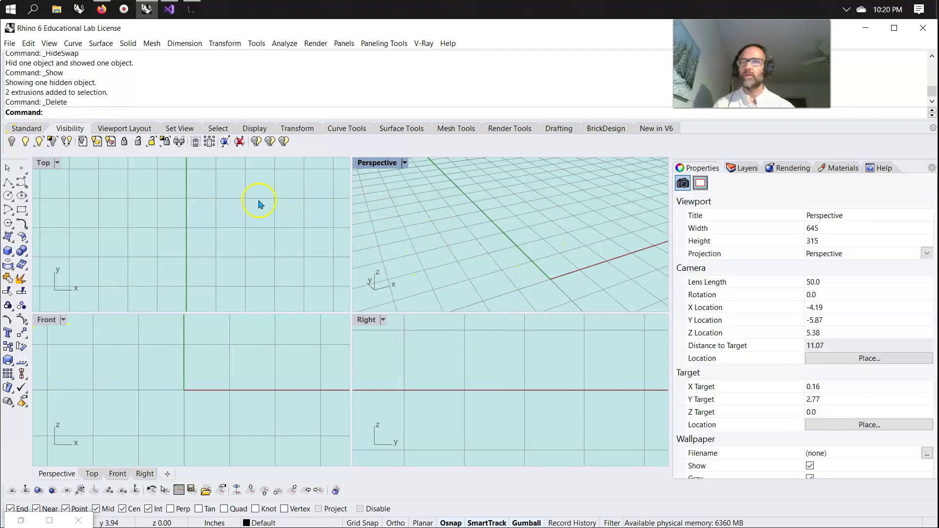
Step: Restore the default four-viewport layout before and after maximizing the Perspective viewport
left_click(120, 128)
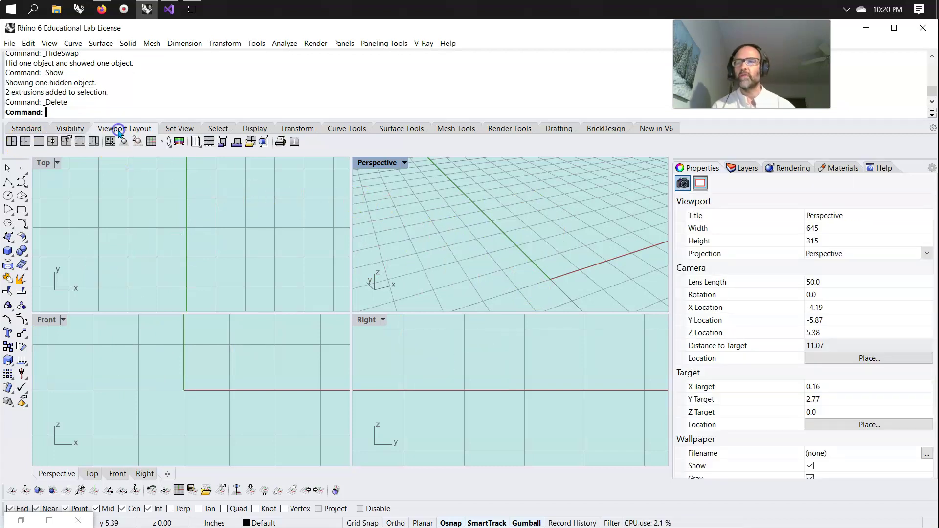
left_click(25, 143)
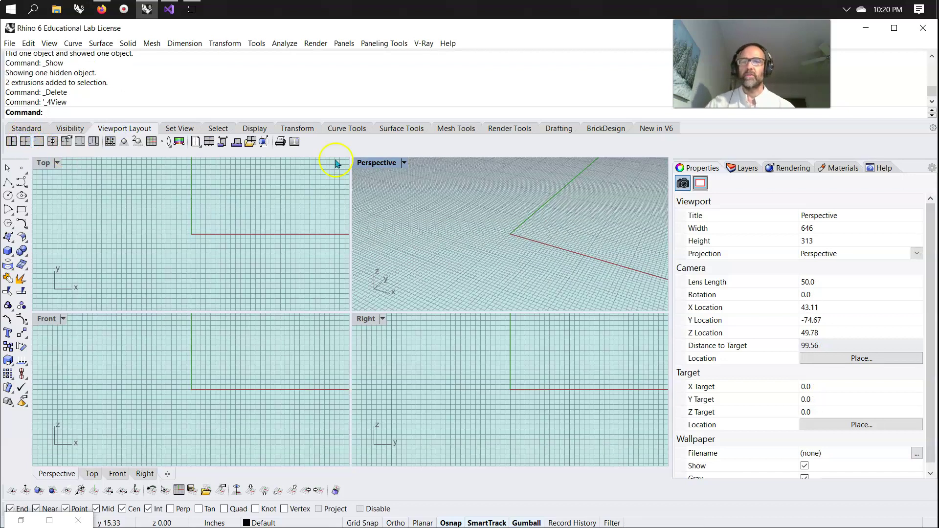
double_click(378, 162)
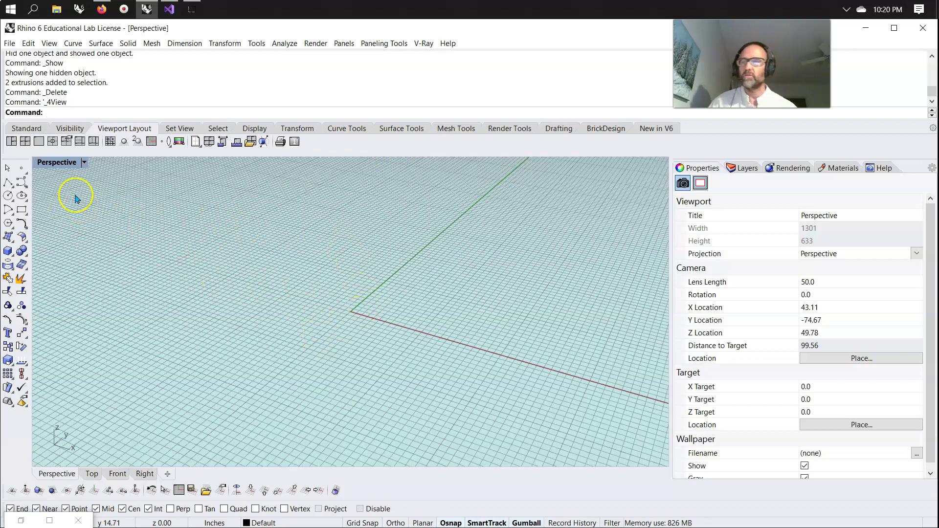
double_click(26, 144)
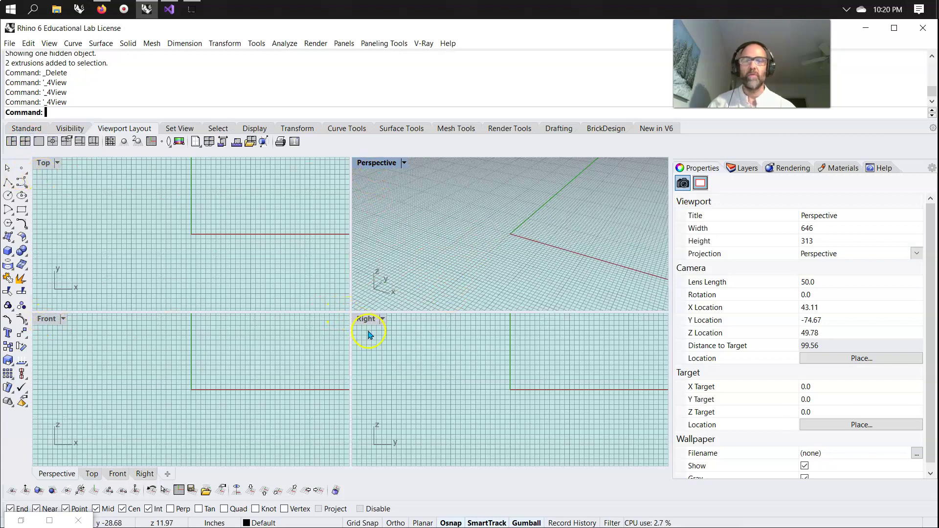
Step: Switch the Perspective viewport's display mode to Rendered and back to Shaded
left_click(376, 164)
left_click(438, 203)
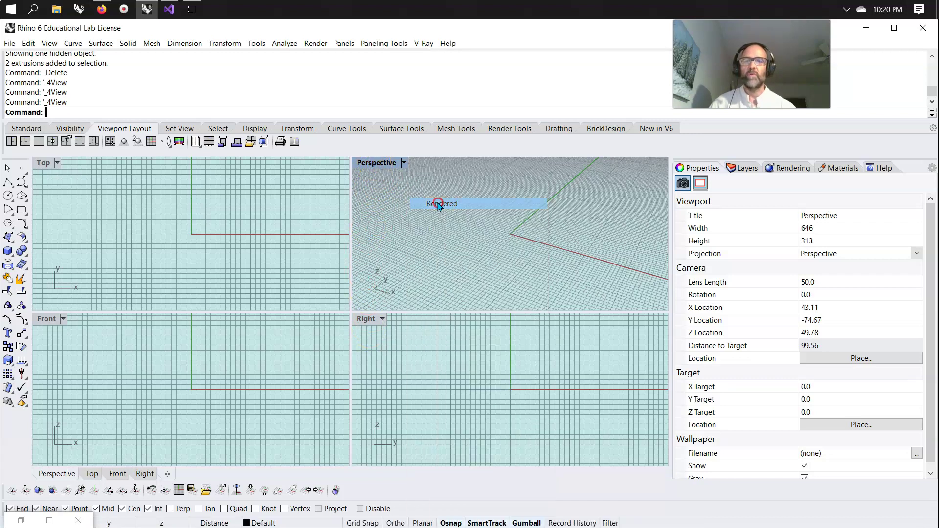
left_click(404, 163)
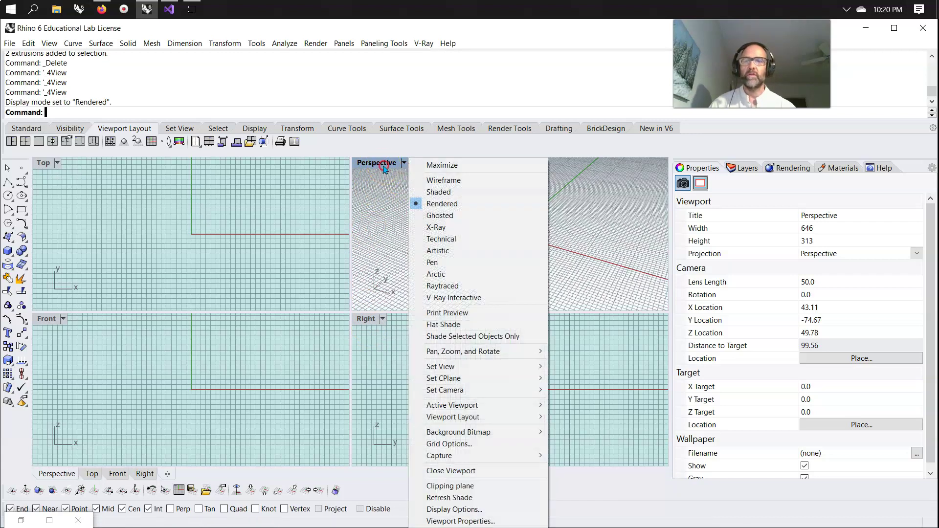
left_click(429, 194)
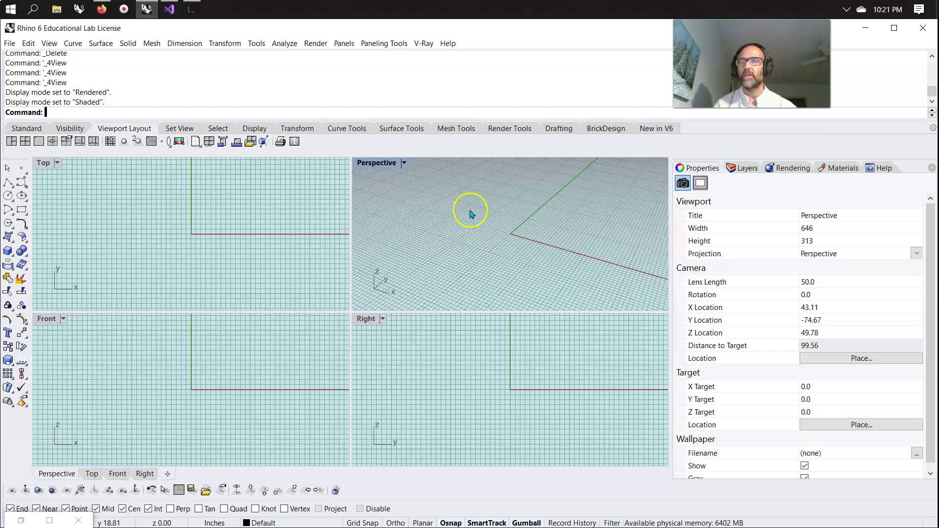
Step: Set the display modes of the Top, Right and Front viewports to Technical, Pen and Artistic respectively
left_click(47, 164)
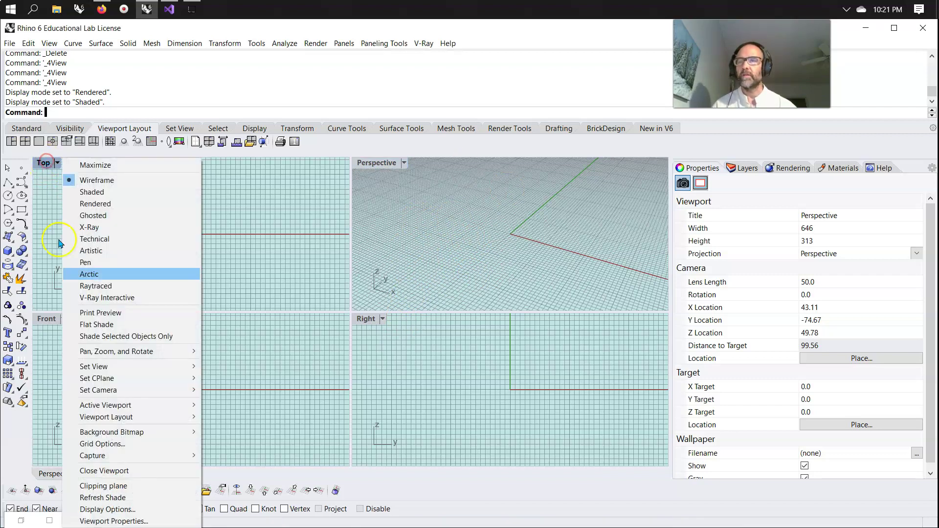
left_click(96, 242)
left_click(365, 319)
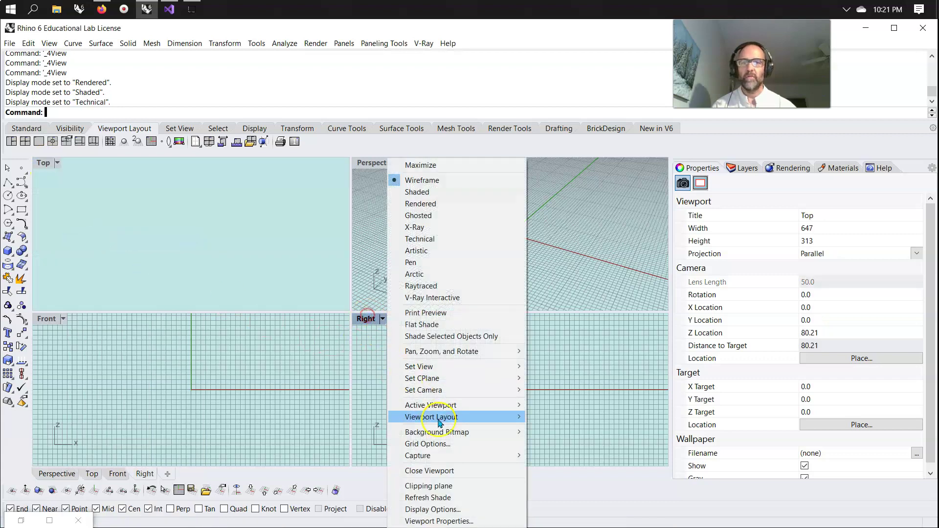
left_click(411, 263)
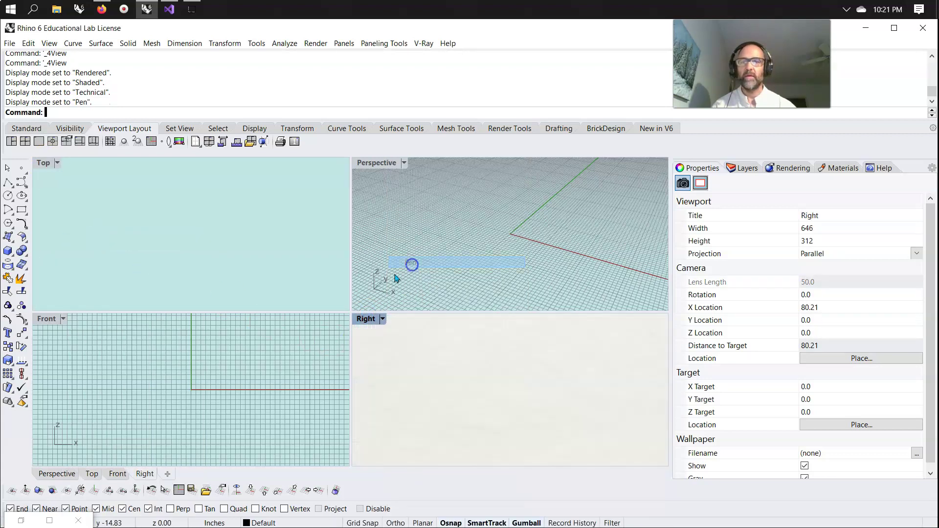
left_click(47, 318)
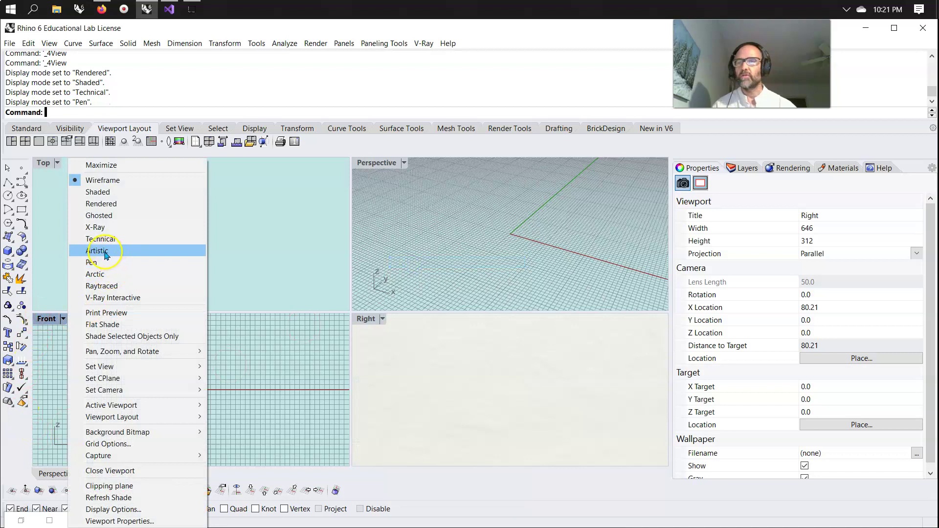
left_click(105, 255)
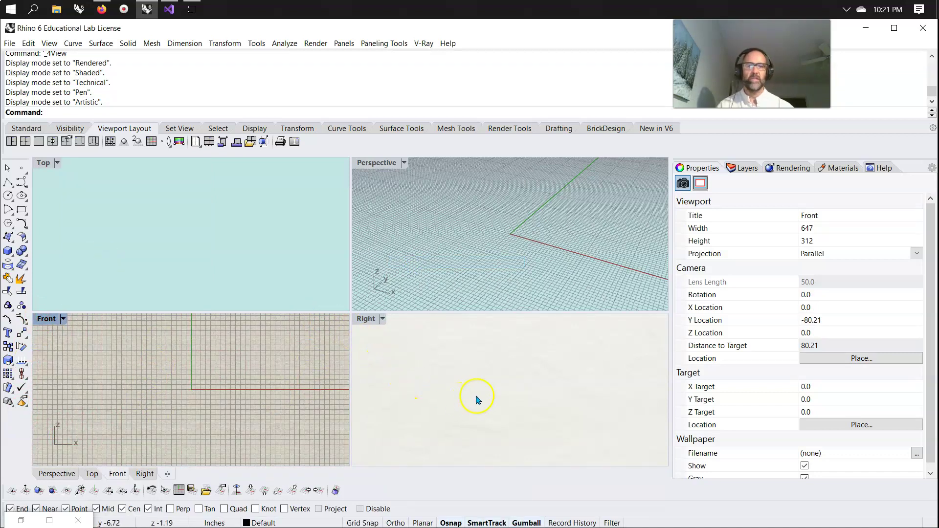
Step: Widen the main toolbar sidebar to several columns of tools and narrow it back to two columns
left_click_drag(34, 272, 140, 264)
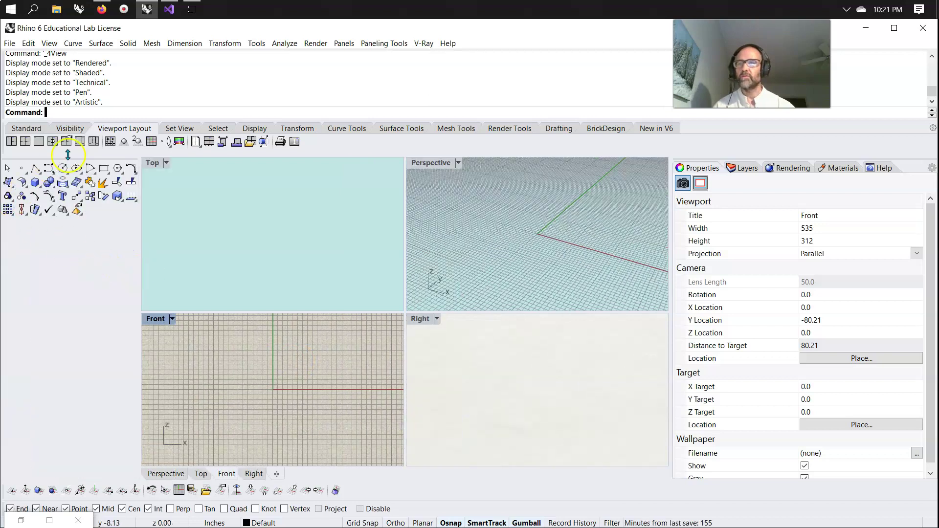
left_click(119, 229)
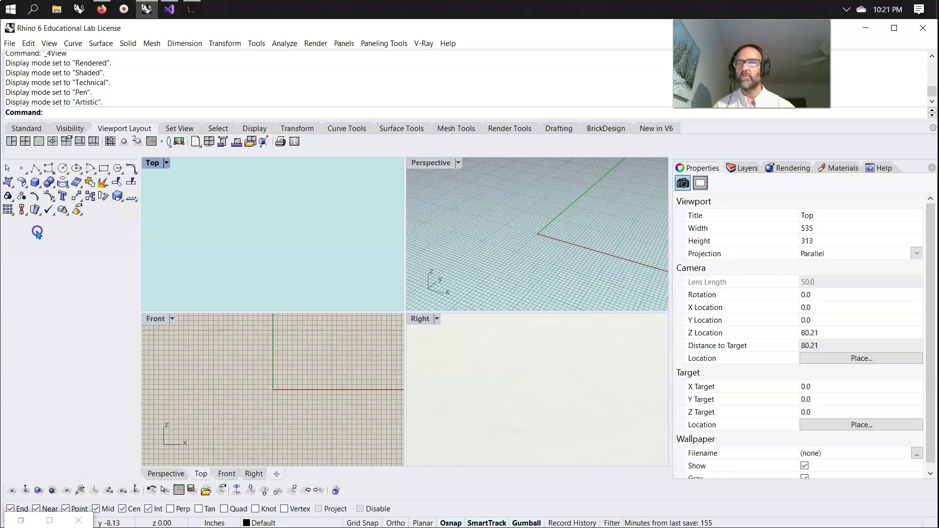
left_click_drag(138, 253, 35, 246)
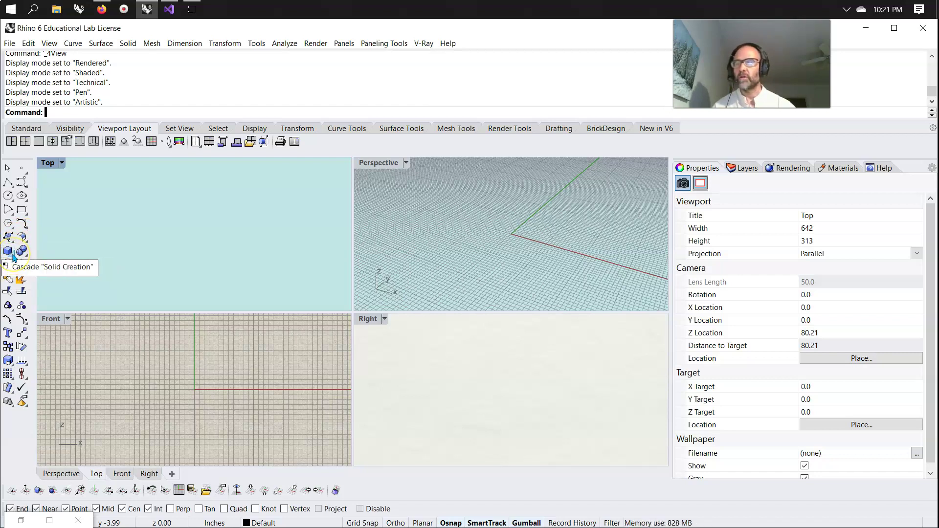
Step: Detach the Solid Creation flyout as a floating toolbar over the Top viewport and close it
left_click(13, 257)
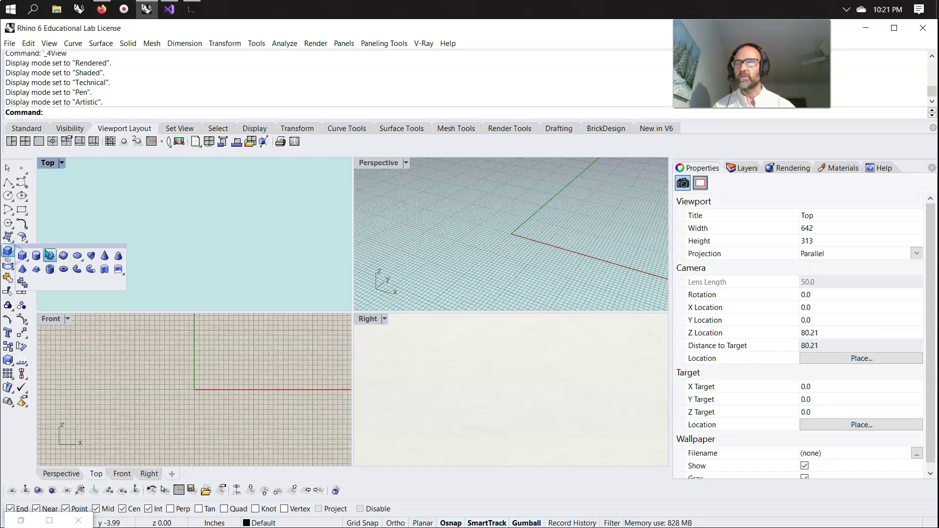
left_click_drag(48, 247, 131, 231)
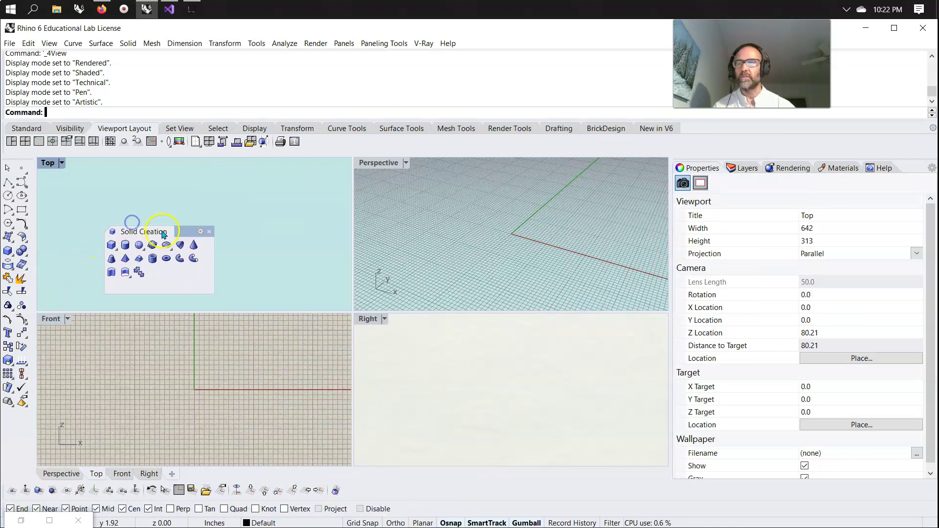
left_click(210, 232)
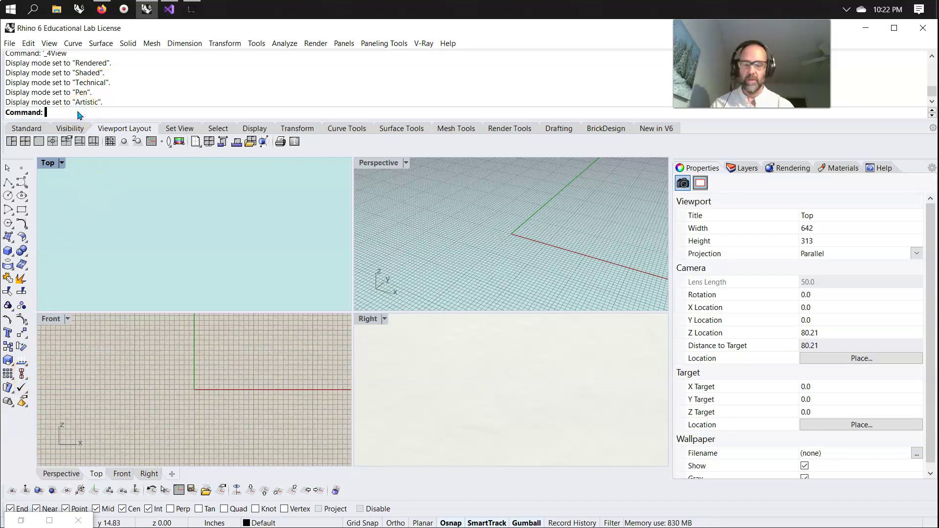
Step: Start the Box command and activate the Perspective and Top viewports to compare their properties
type("Box")
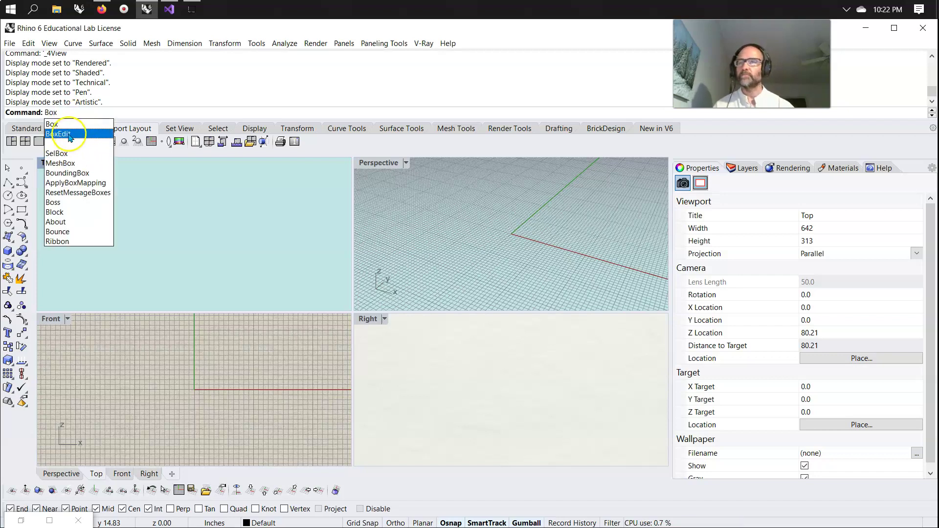
left_click(64, 125)
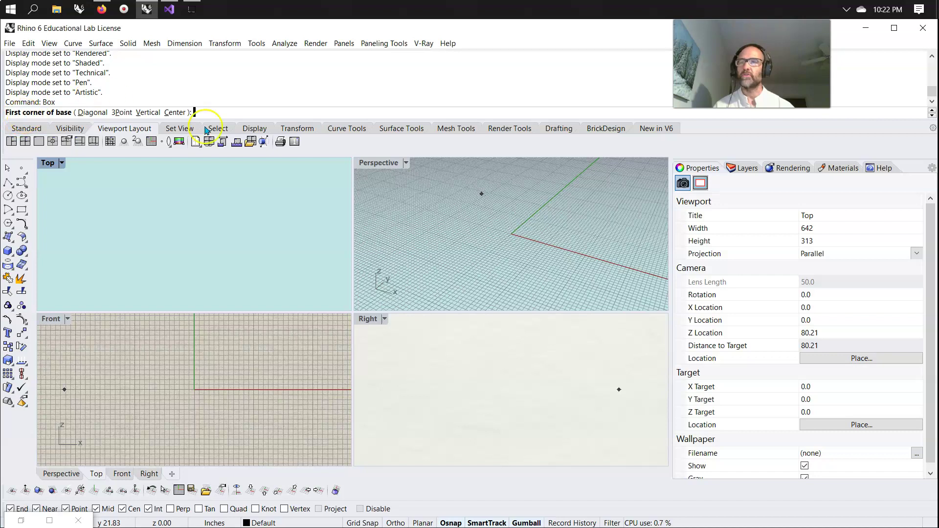
left_click(379, 163)
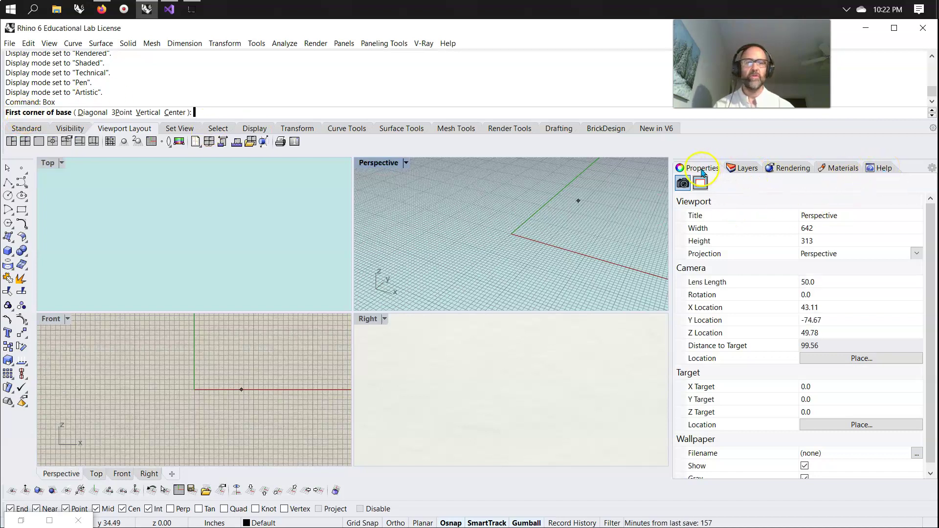
left_click(247, 274)
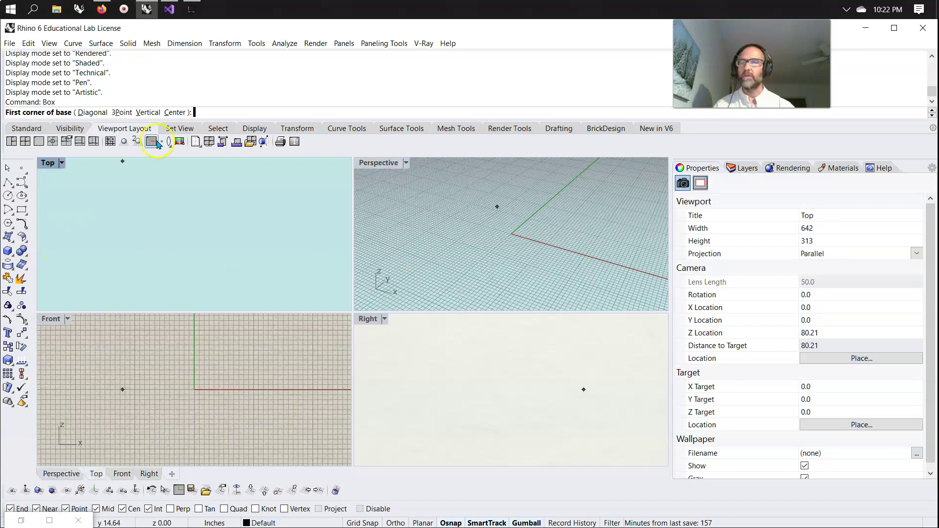
left_click(387, 178)
left_click(320, 163)
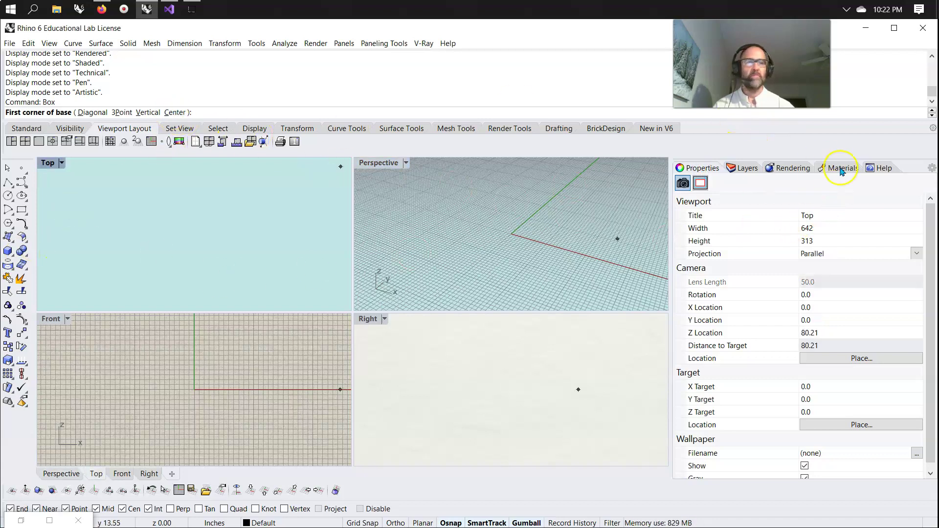
Step: Look through the layers, rendering and materials settings, bring up the Help topic on Box and cancel the command
left_click(752, 172)
left_click(791, 170)
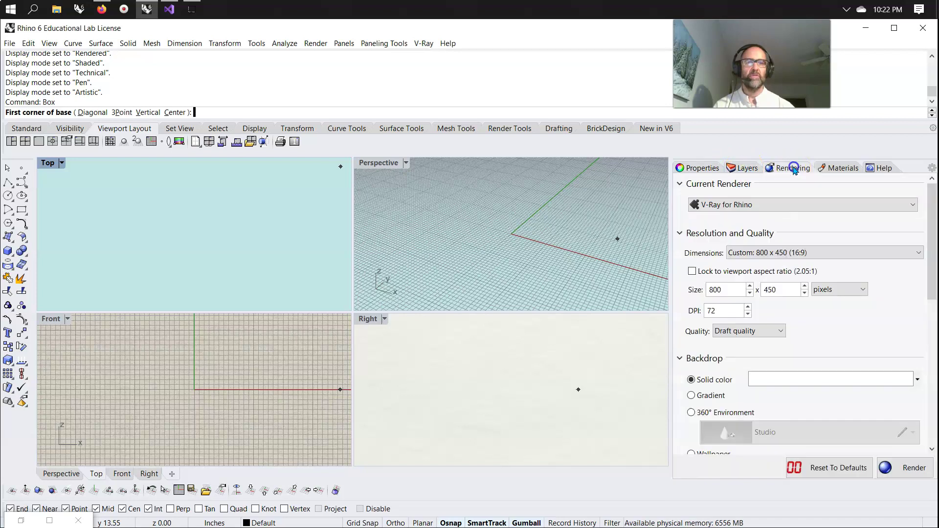
left_click(835, 172)
left_click(891, 168)
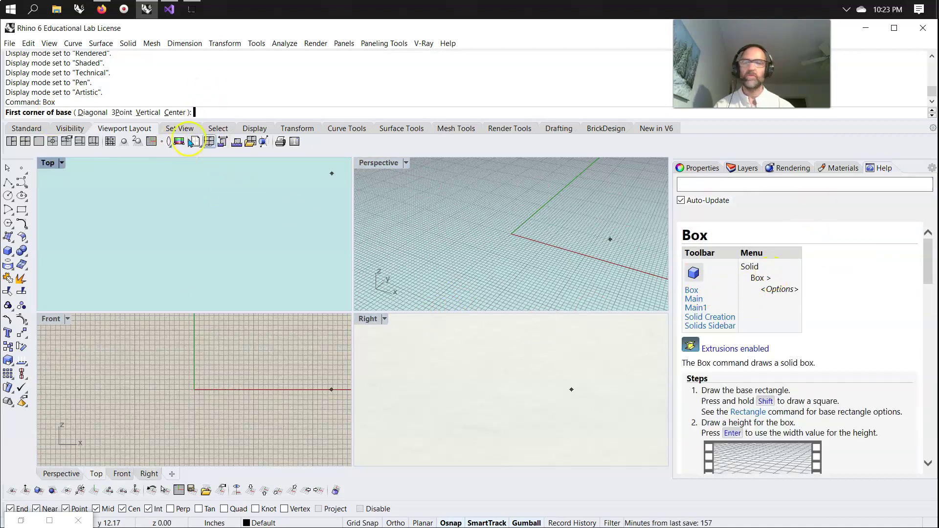
key("Escape")
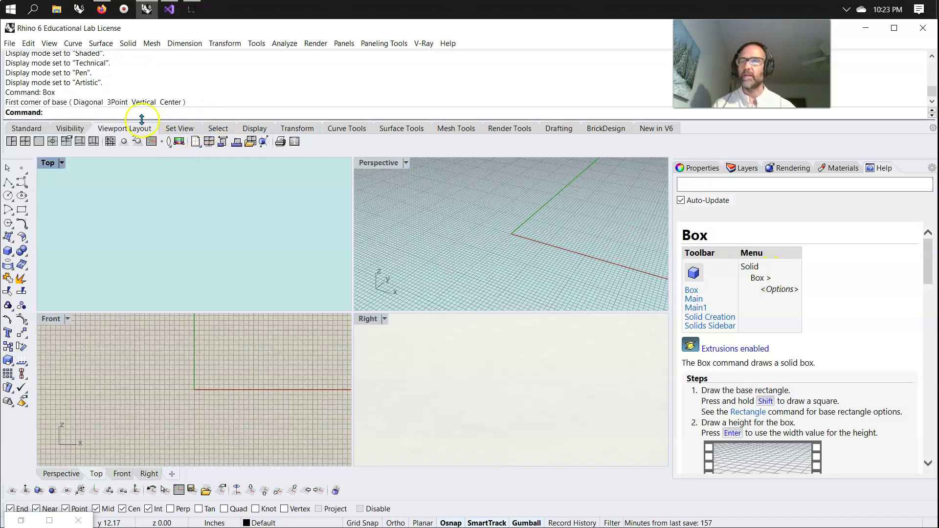
Step: Start the Circle command, read through its options in the automatically updating Help topic and cancel the command
type("Circle")
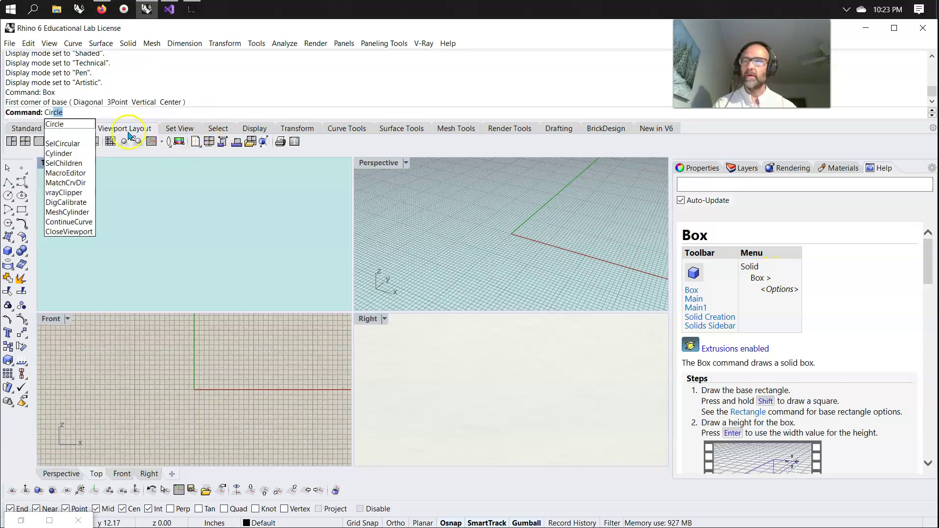
left_click(57, 126)
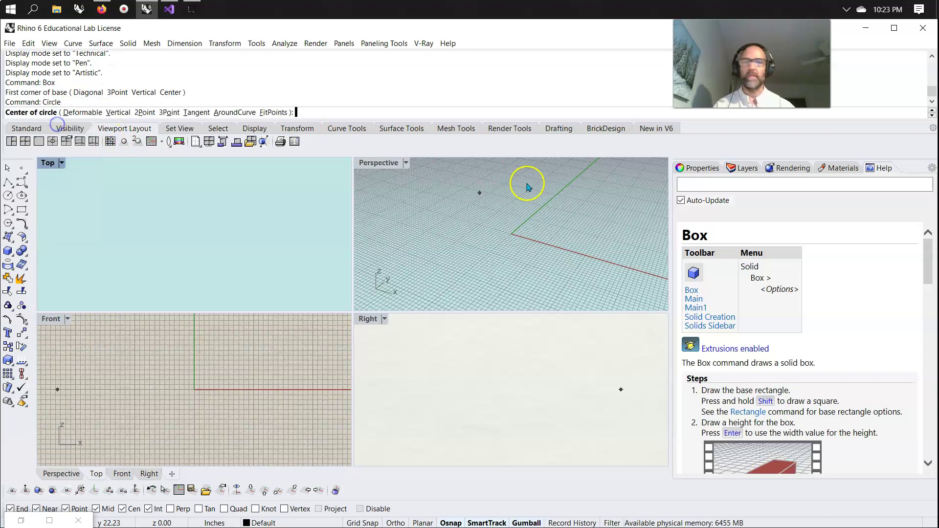
scroll(770, 303, "down", 3)
scroll(773, 326, "down", 5)
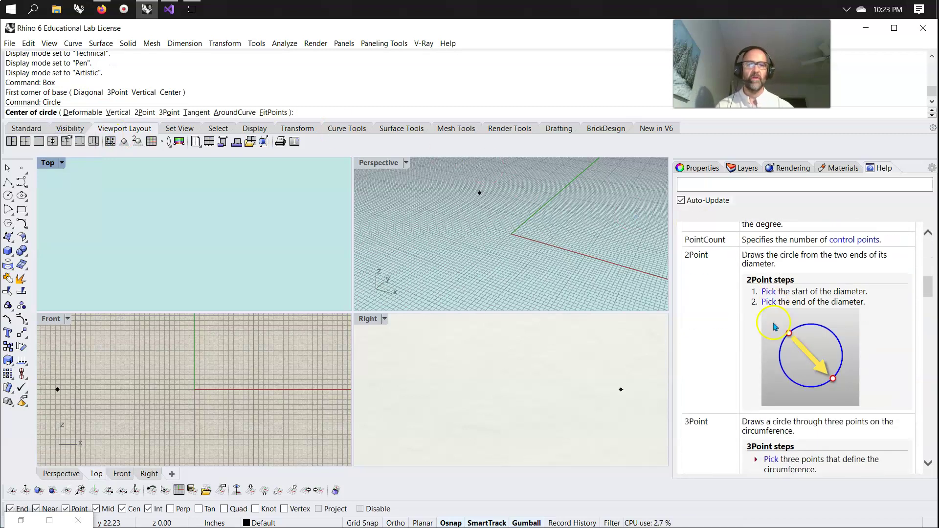
scroll(773, 326, "up", 8)
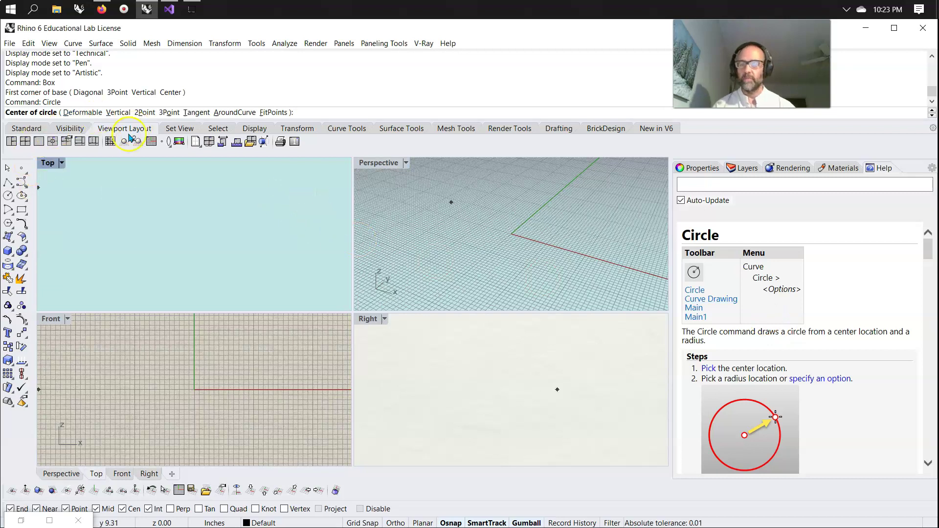
key("Escape")
Step: Draw a box about 9 × 26.5 × 10.6 inches near the origin in the Perspective viewport, with Properties displayed
type("Box")
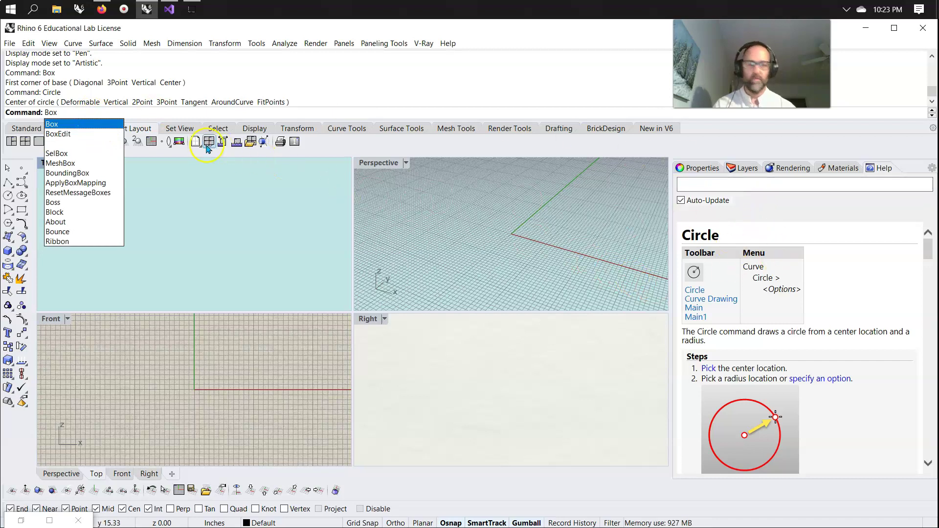
key("Return")
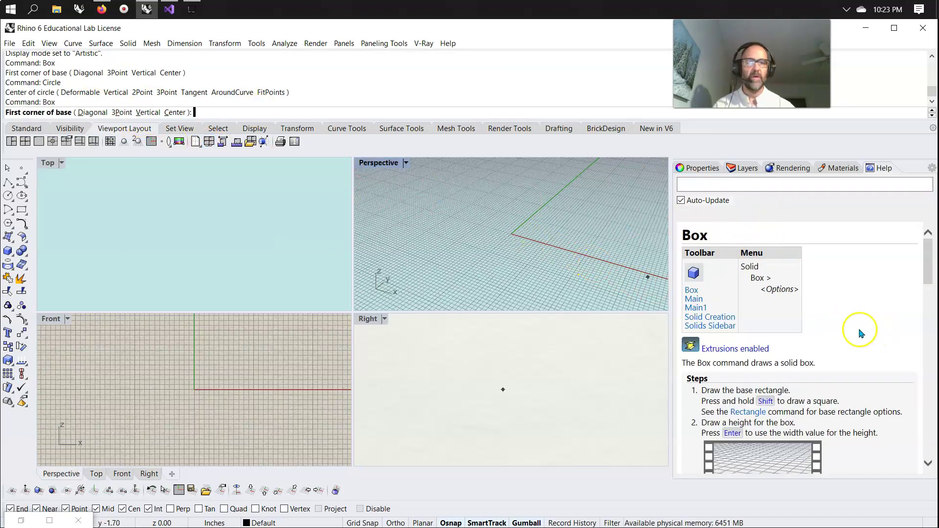
left_click(697, 168)
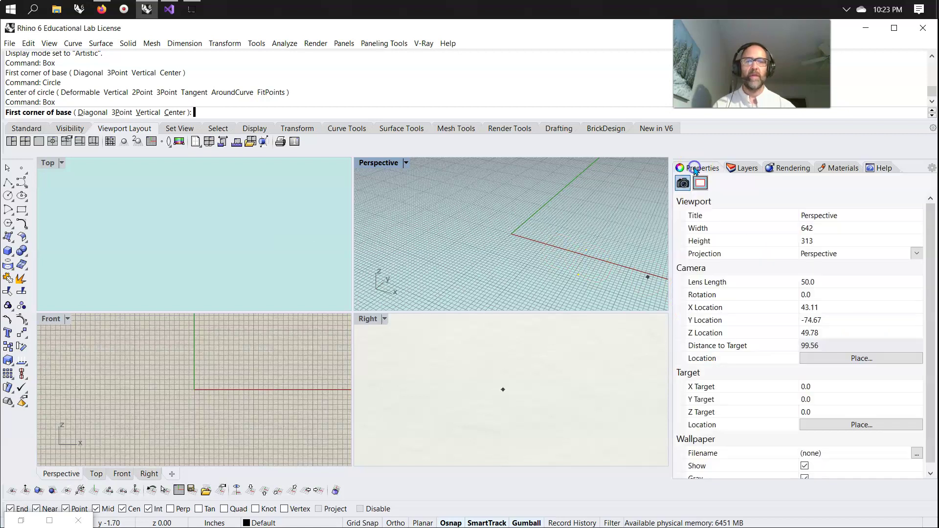
left_click(491, 257)
left_click(560, 232)
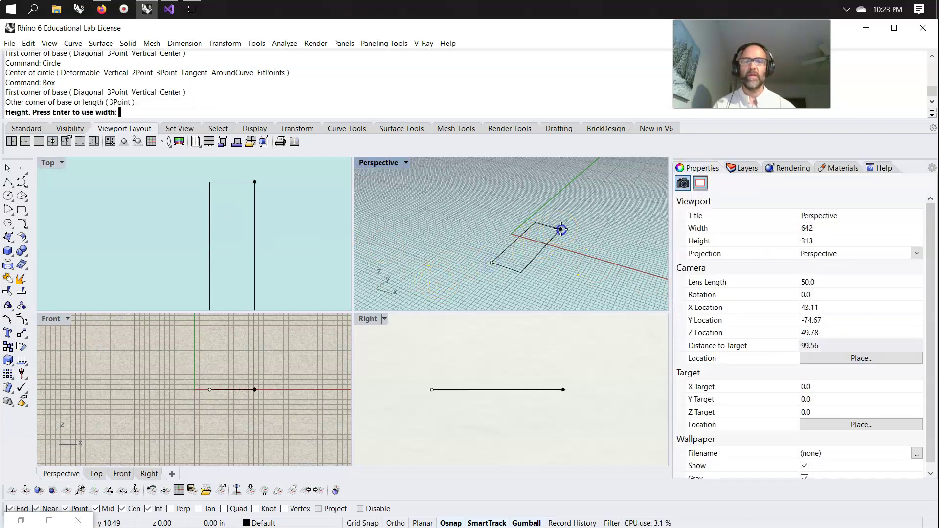
left_click(529, 204)
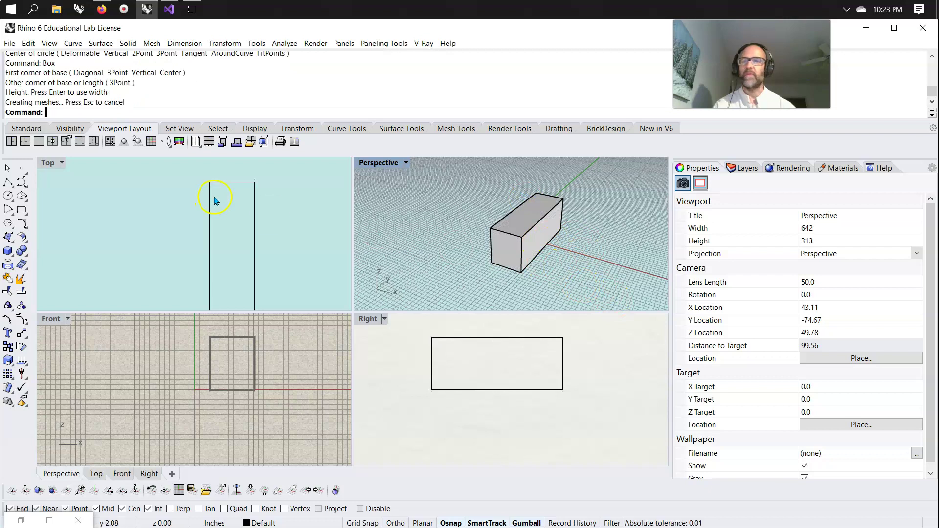
Step: Examine the box's object properties and its detailed object description using the What command
left_click(512, 217)
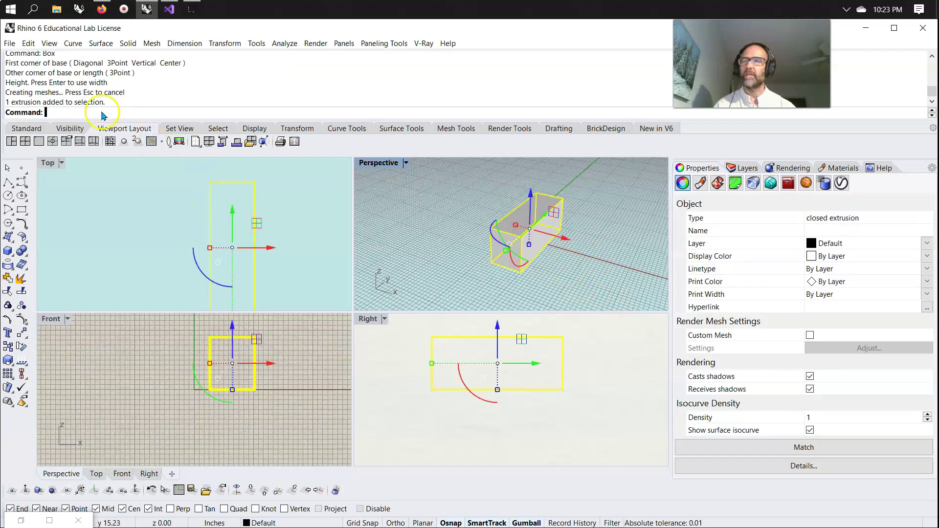
type("What")
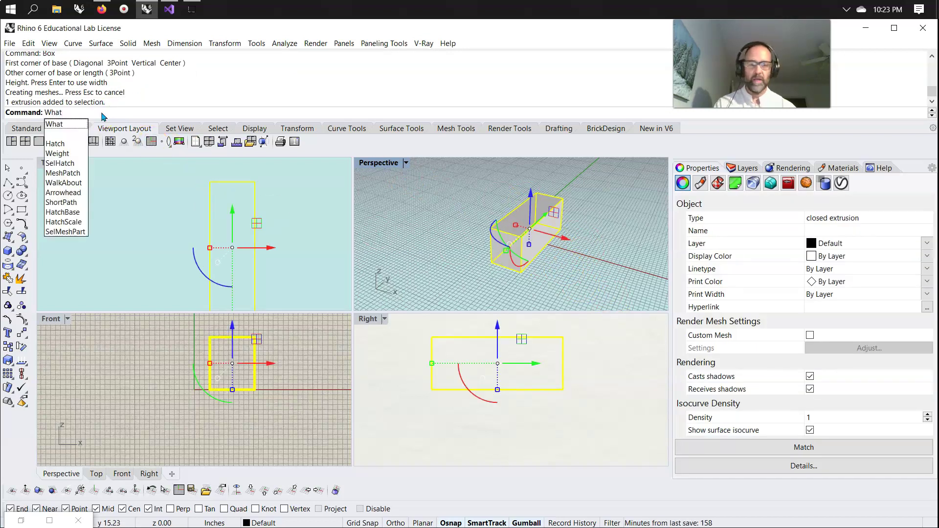
key("Return")
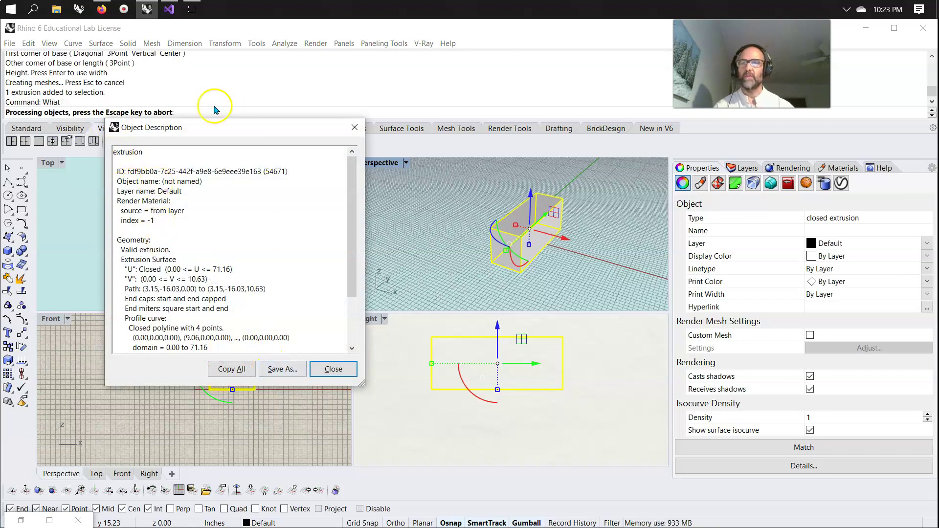
left_click_drag(227, 128, 490, 89)
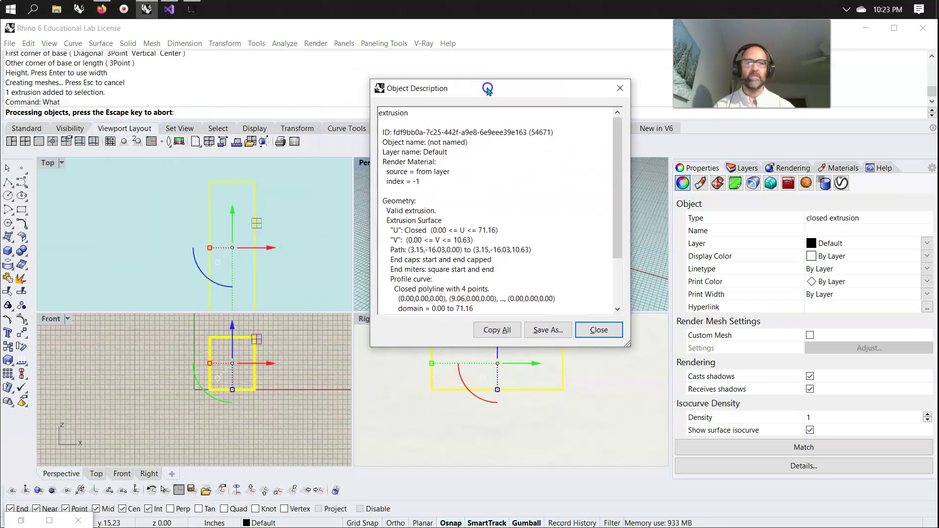
left_click(695, 196)
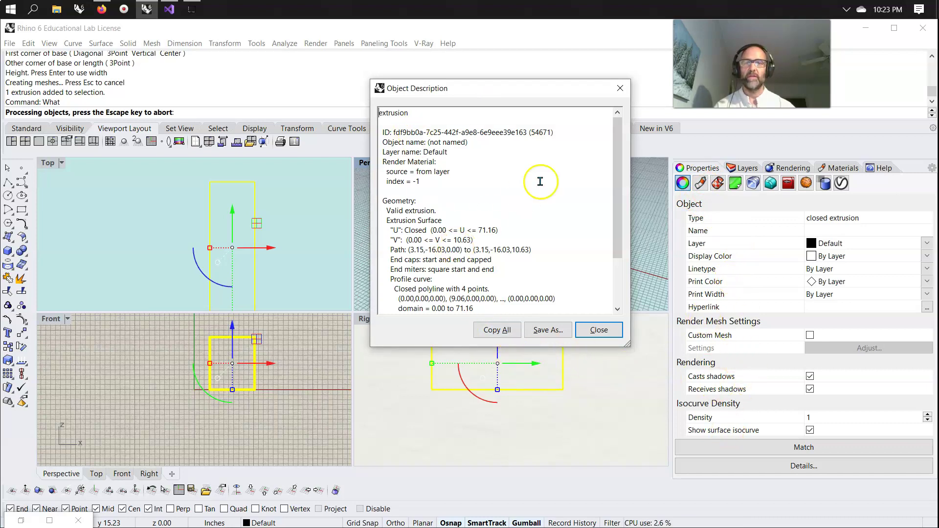
left_click(618, 192)
left_click_drag(618, 192, 614, 172)
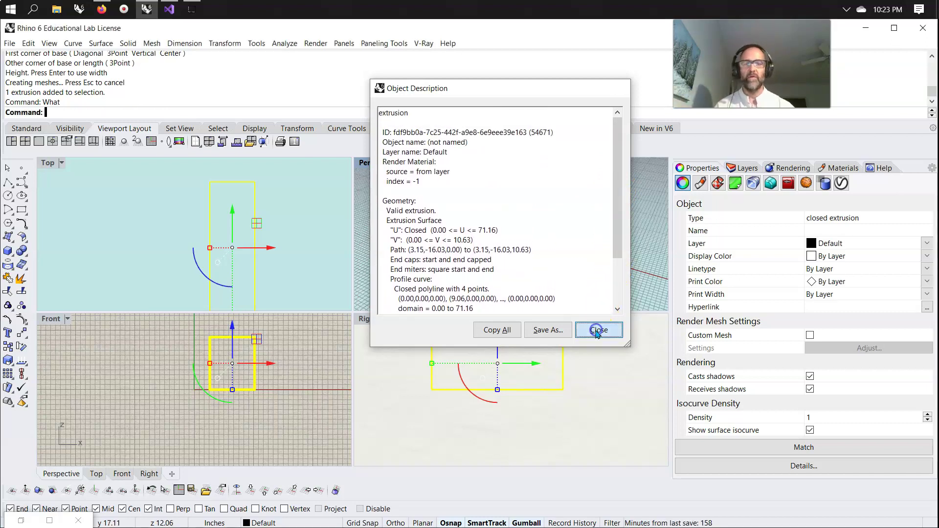
left_click(597, 331)
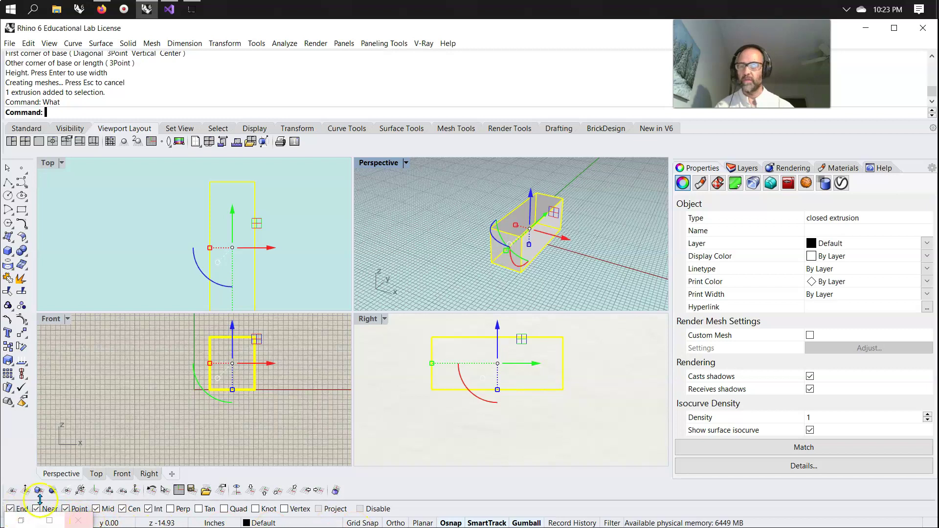
Step: Delete the box from the model
left_click(567, 273)
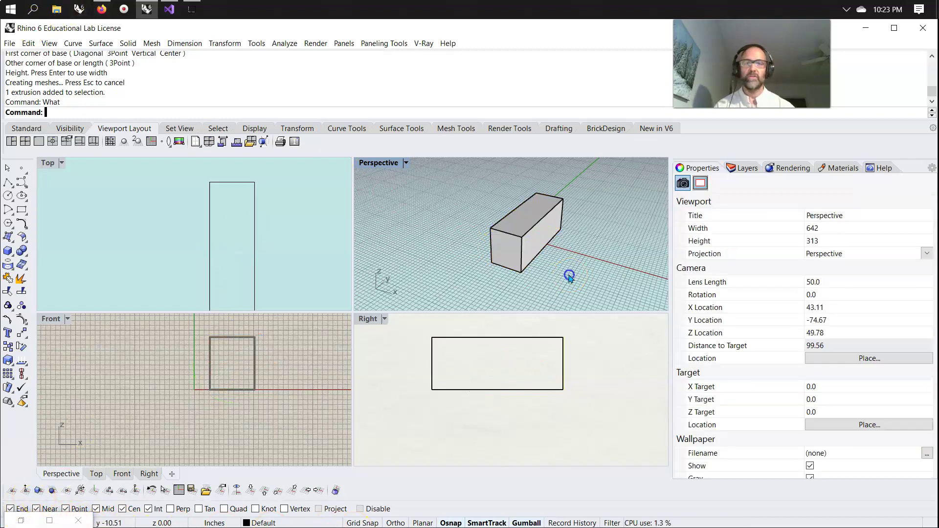
left_click(511, 217)
key("Delete")
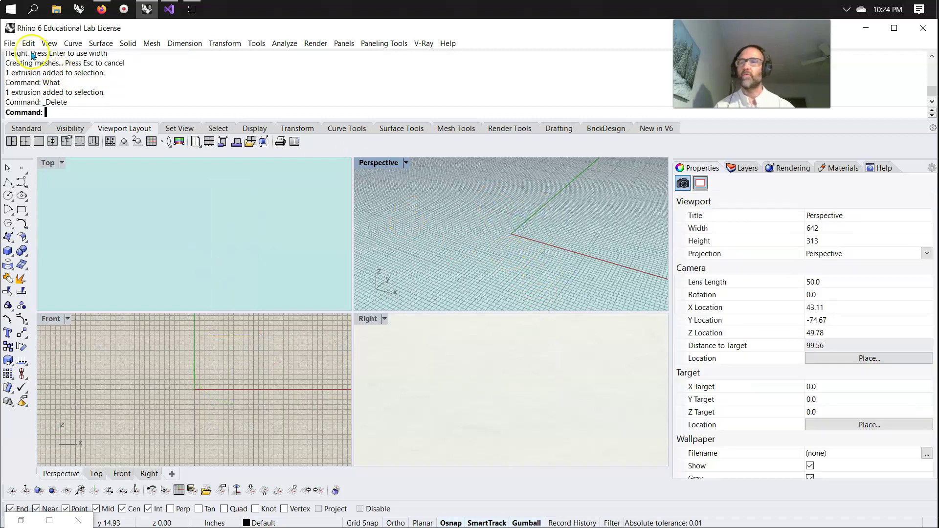
Step: Set the current renderer to Rhino Render in the document properties
left_click(10, 44)
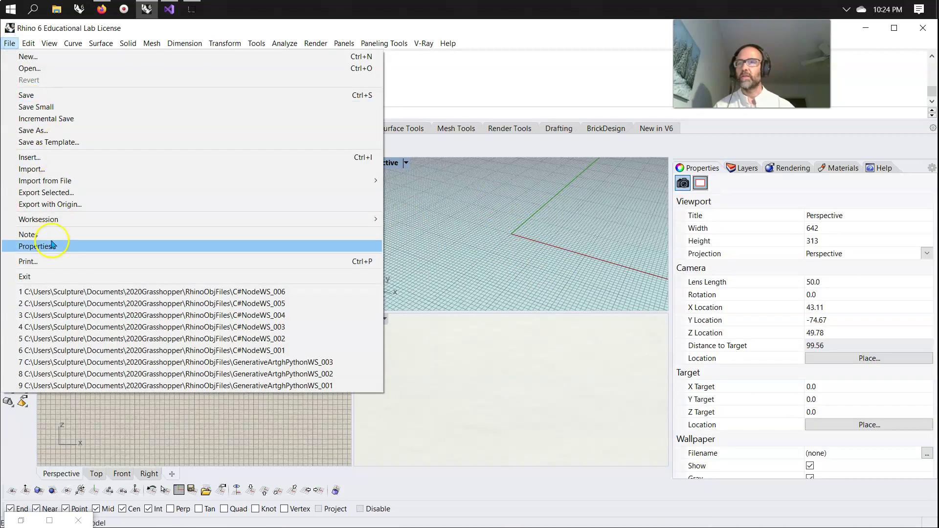
left_click(32, 247)
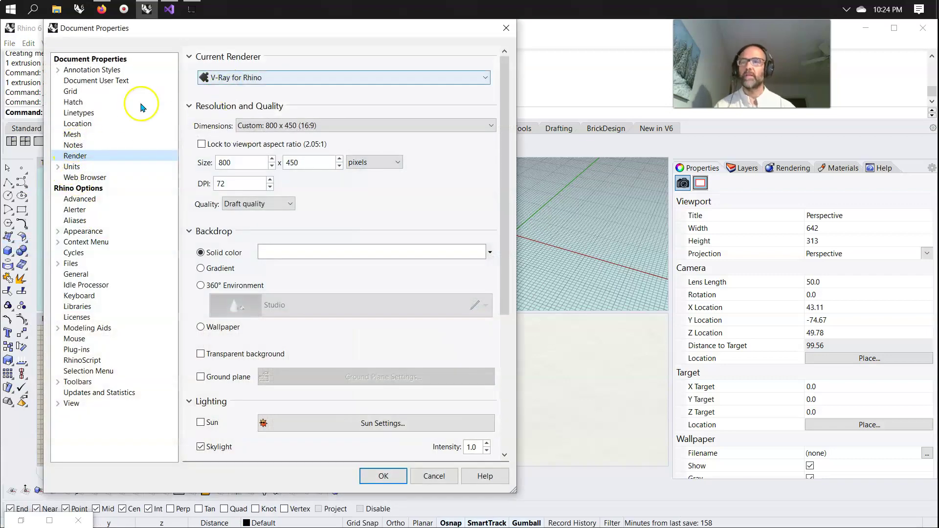
left_click(484, 77)
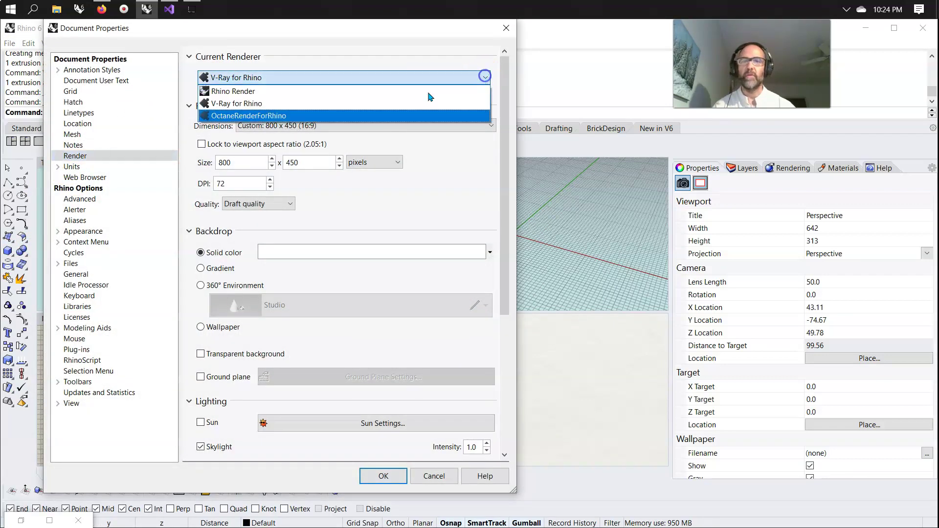
left_click(255, 91)
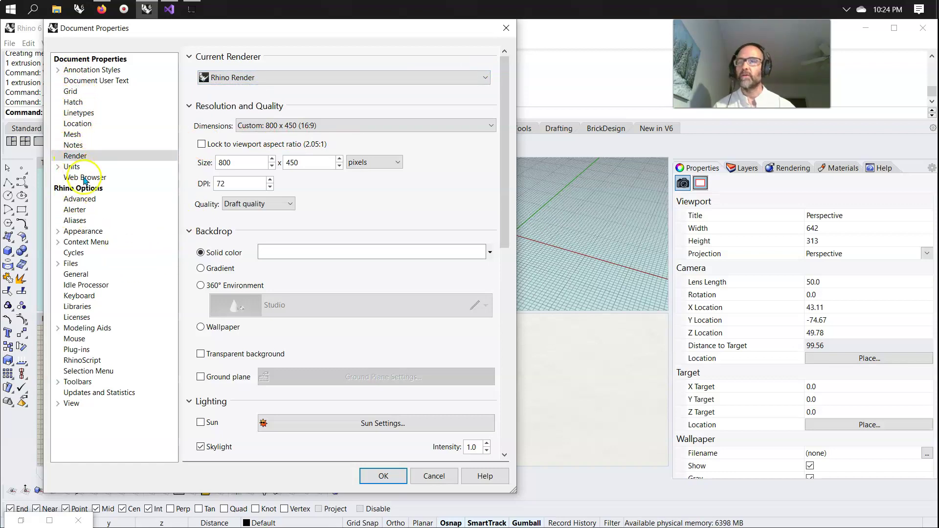
Step: Examine the Appearance options and the interface color settings, and close the document properties
left_click(73, 230)
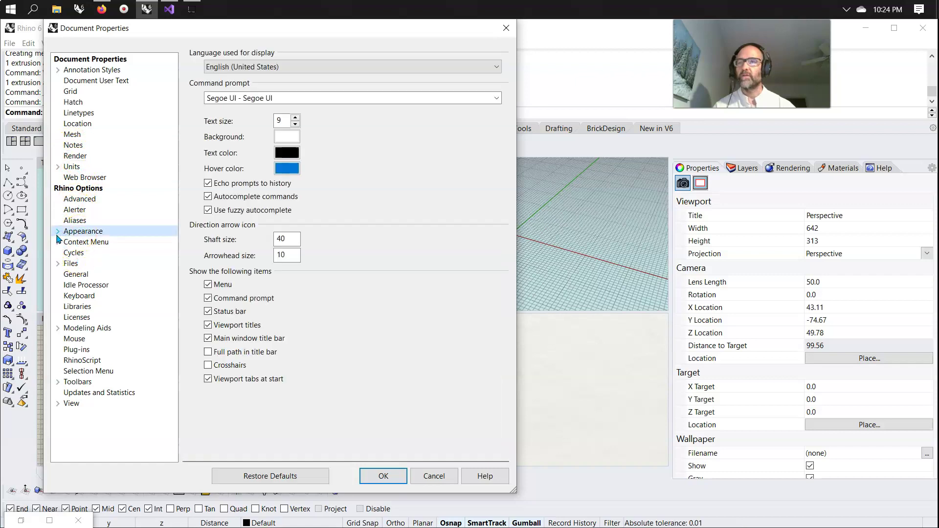
left_click(58, 230)
left_click(83, 242)
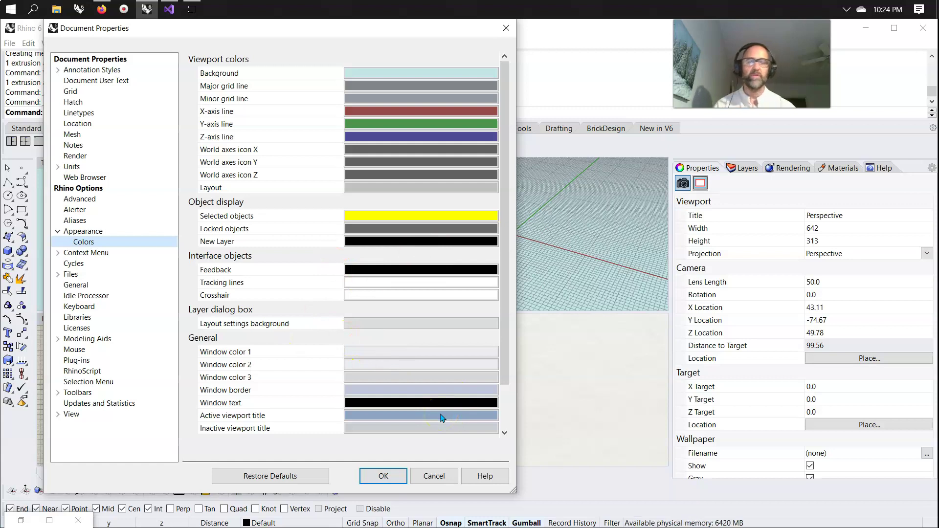
left_click(433, 477)
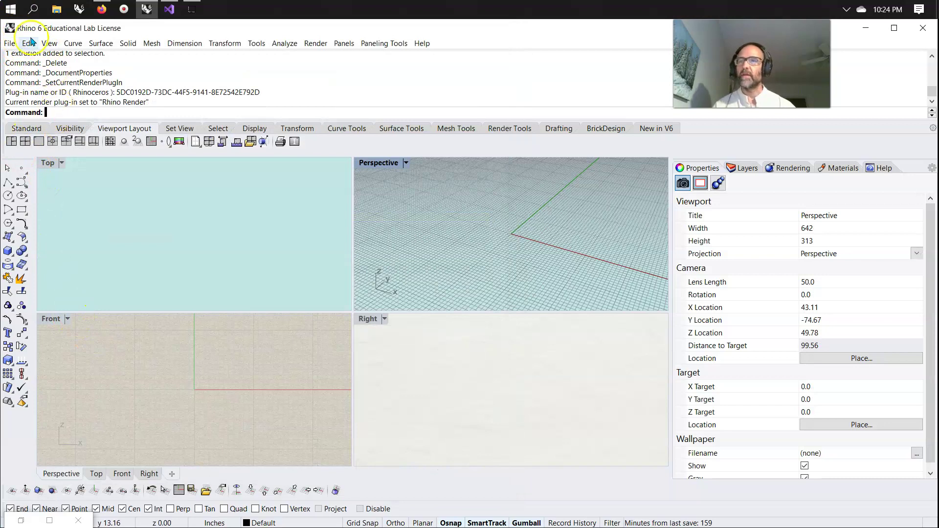
Step: Review the Cursor ToolTips options under Modeling Aids with Osnap and Distance enabled, and accept the document properties
left_click(9, 43)
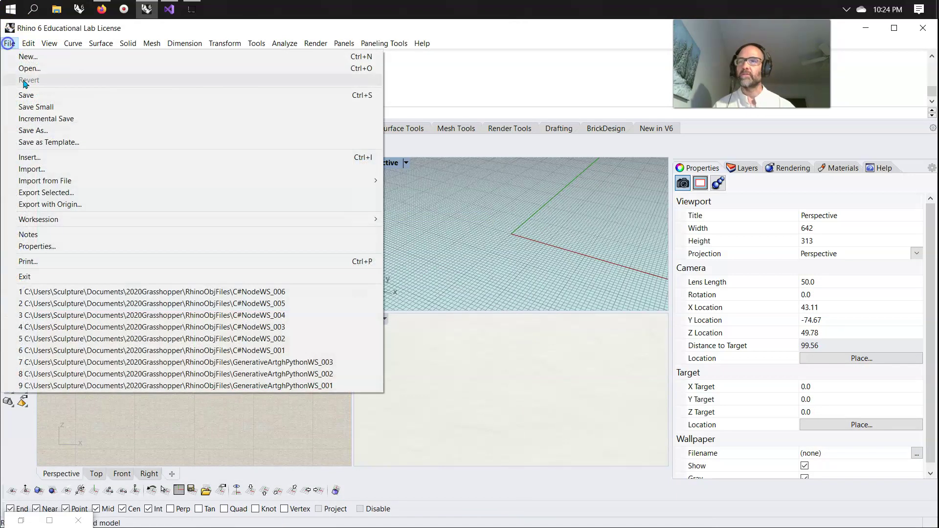
left_click(37, 247)
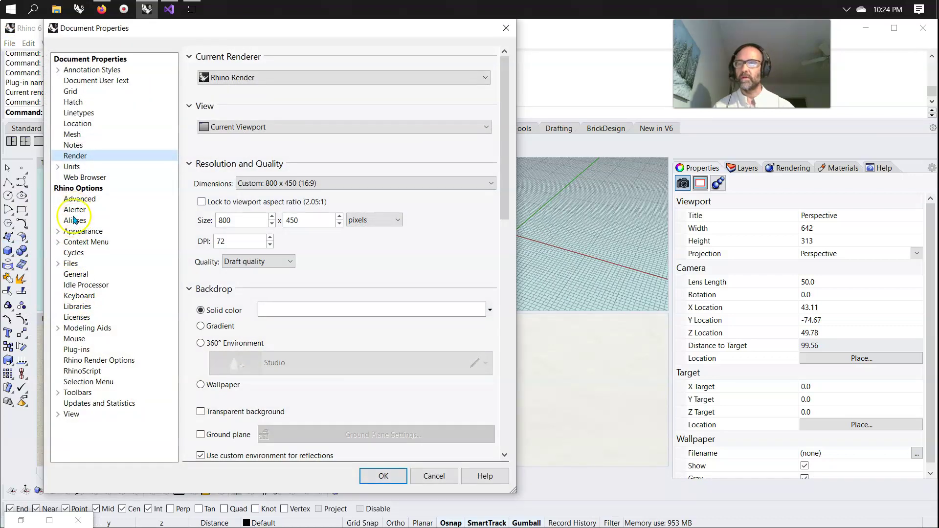
left_click(57, 329)
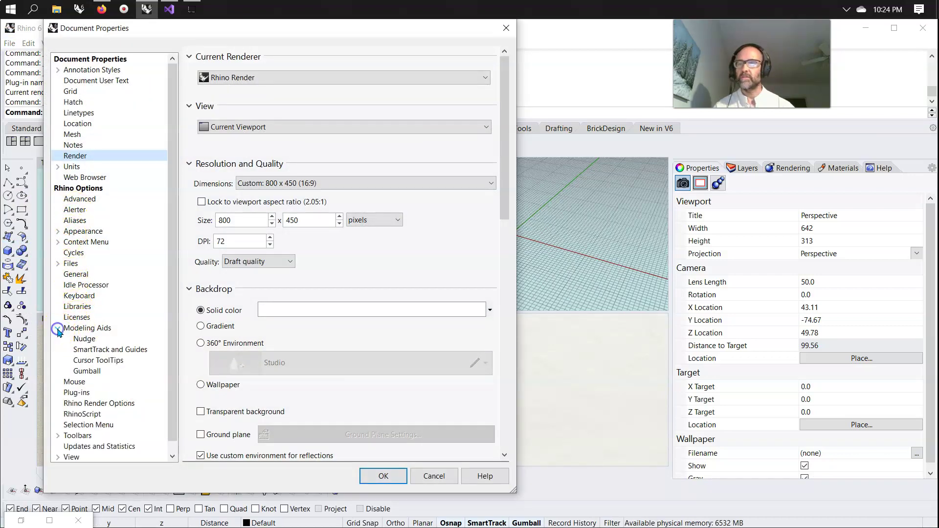
left_click(83, 361)
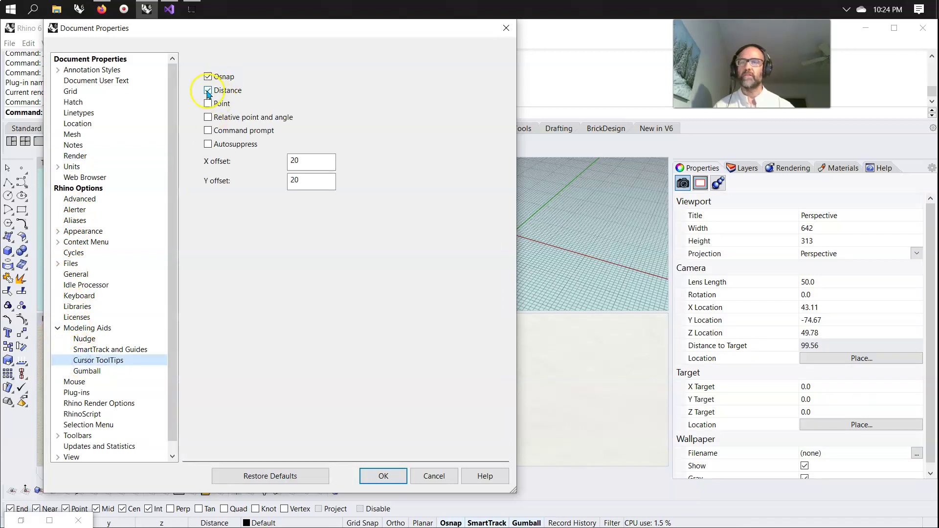
left_click(377, 475)
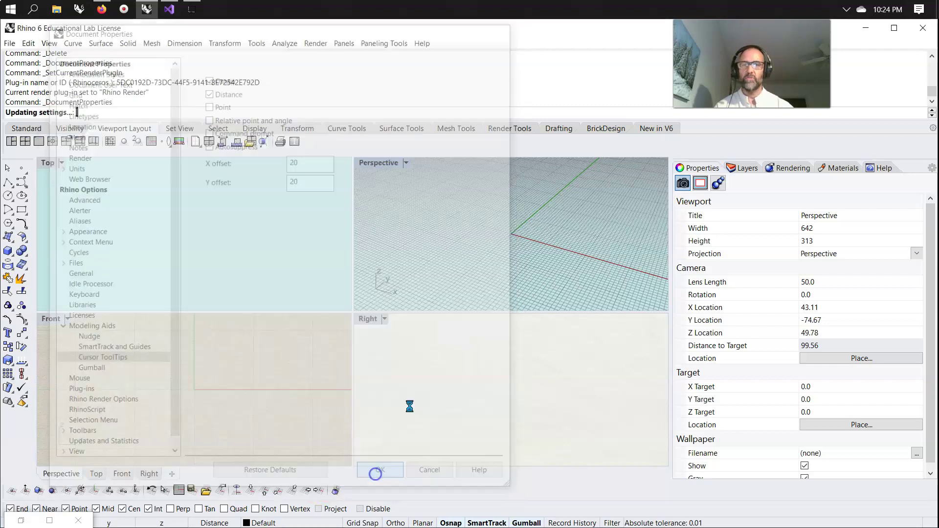
Step: Draw a single-segment polyline about 37.3 inches long near the origin in the Perspective viewport
left_click(9, 182)
left_click(434, 265)
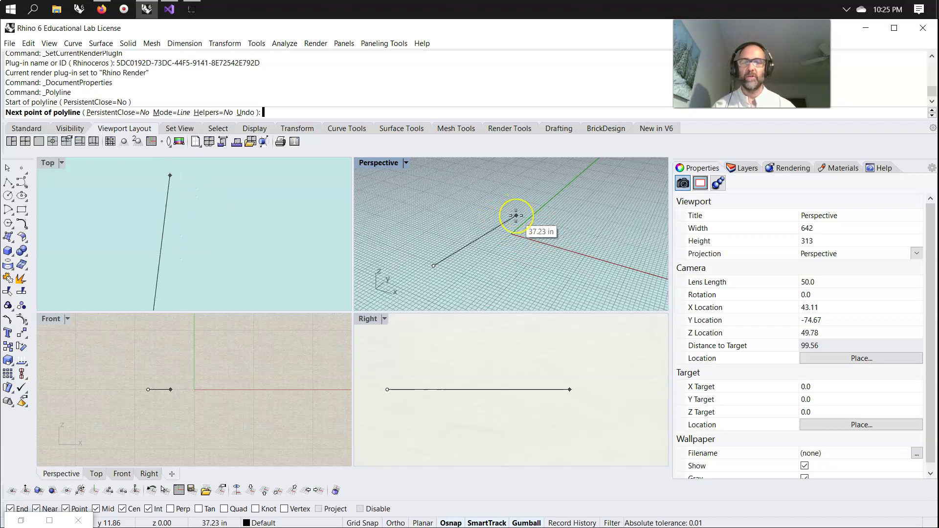
left_click(516, 215)
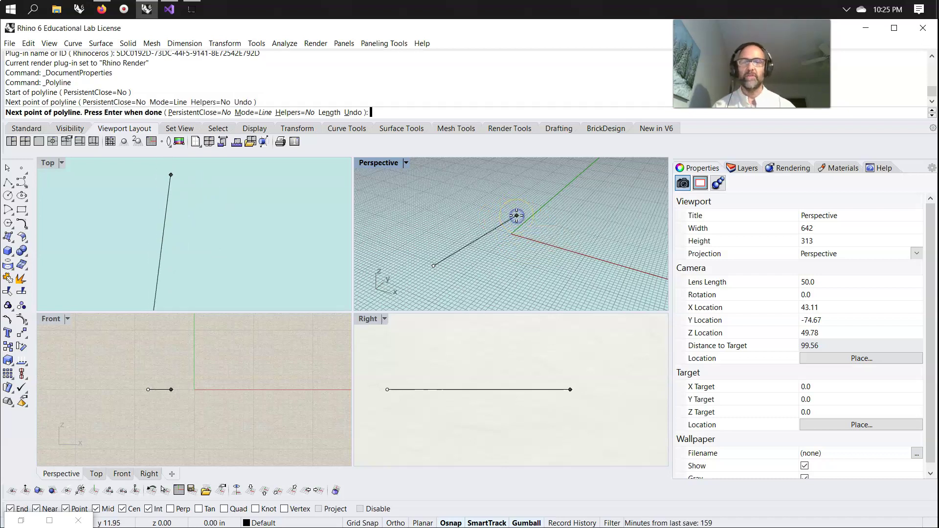
right_click(525, 252)
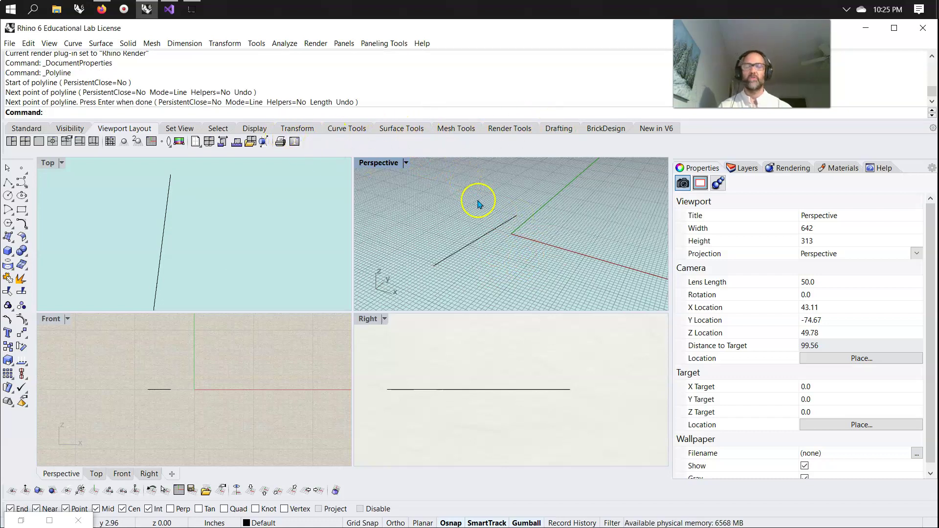
Step: Browse the tool sets through to Drafting and add an aligned dimension between the polyline's endpoints in the Perspective viewport
left_click(68, 127)
left_click(38, 129)
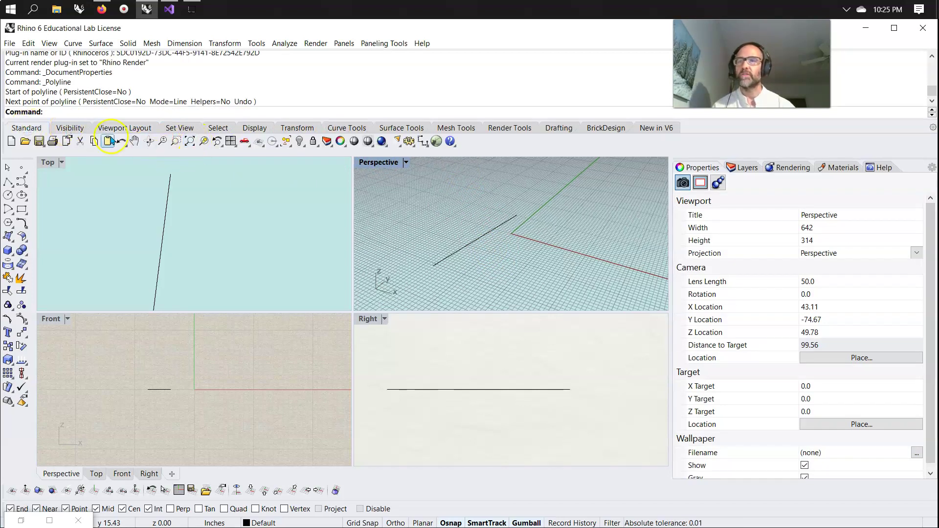
left_click(83, 128)
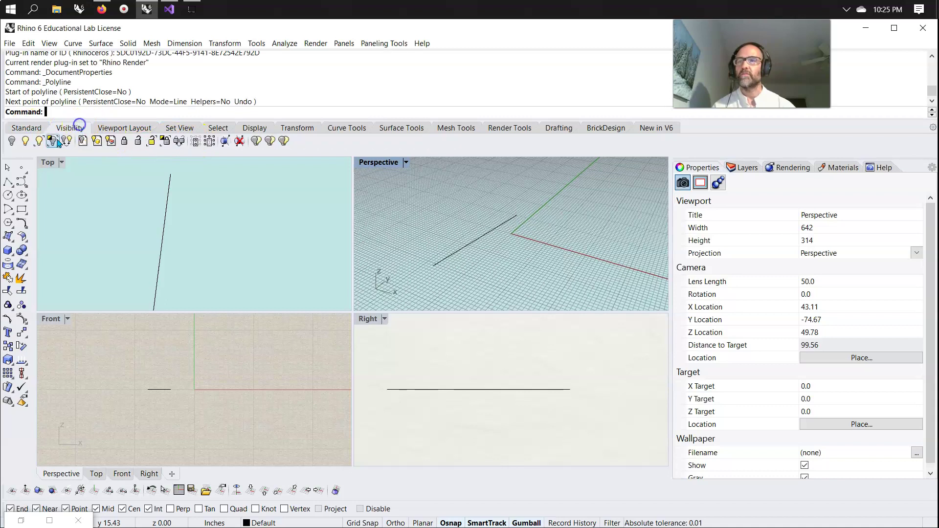
left_click(109, 128)
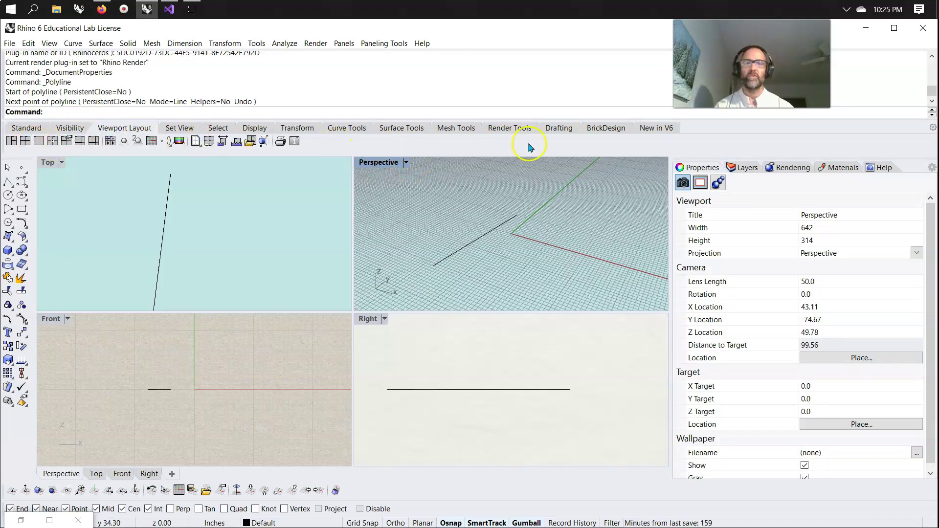
left_click(560, 129)
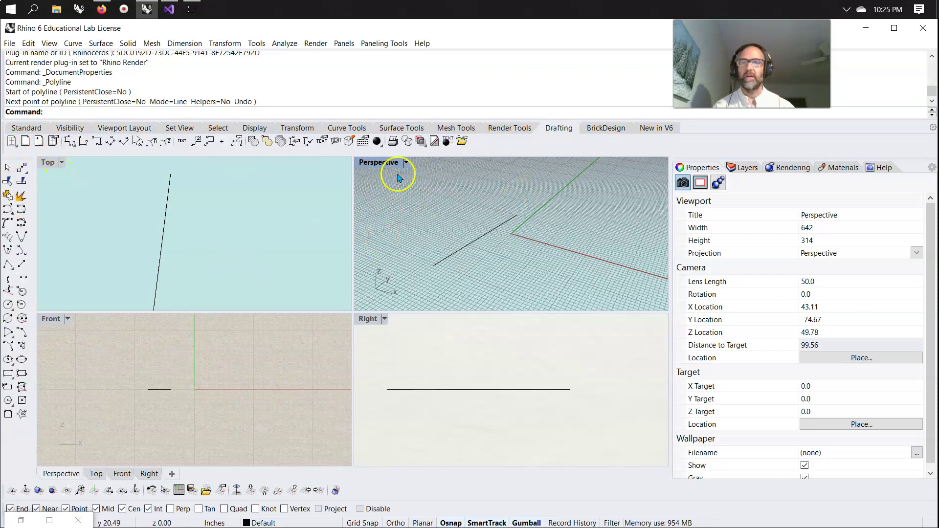
left_click(108, 146)
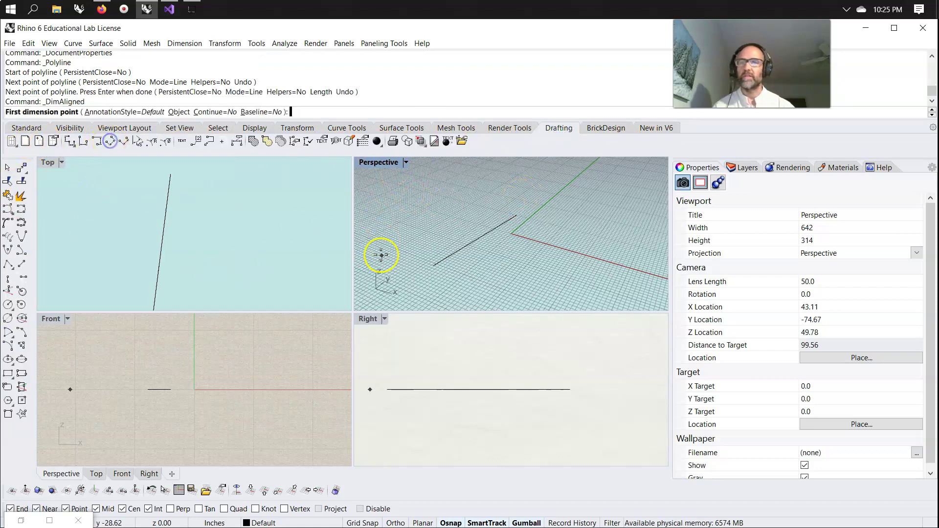
left_click(433, 267)
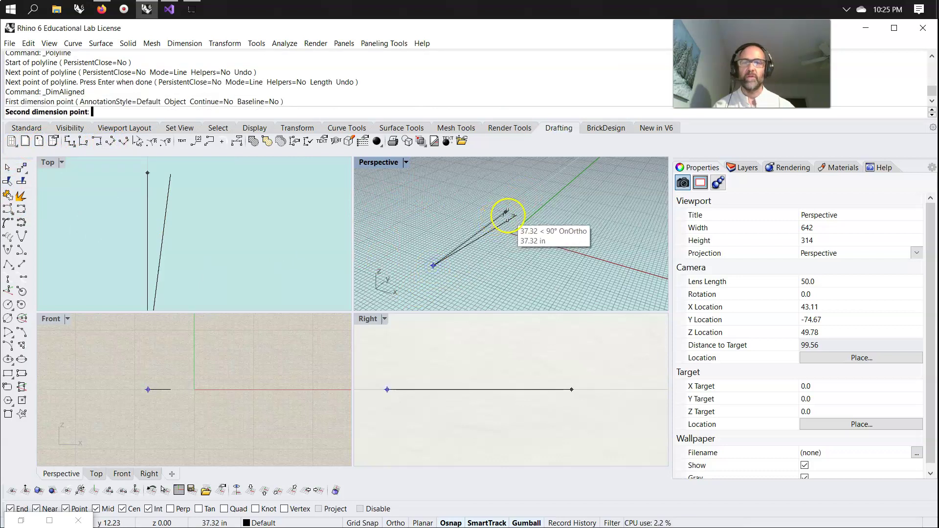
left_click(515, 215)
left_click(525, 244)
scroll(533, 246, "up", 5)
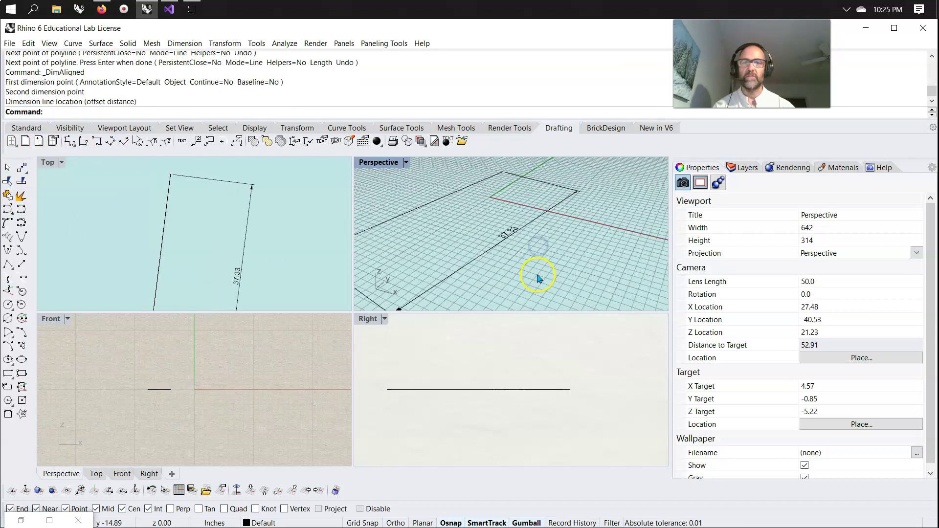
scroll(506, 243, "down", 4)
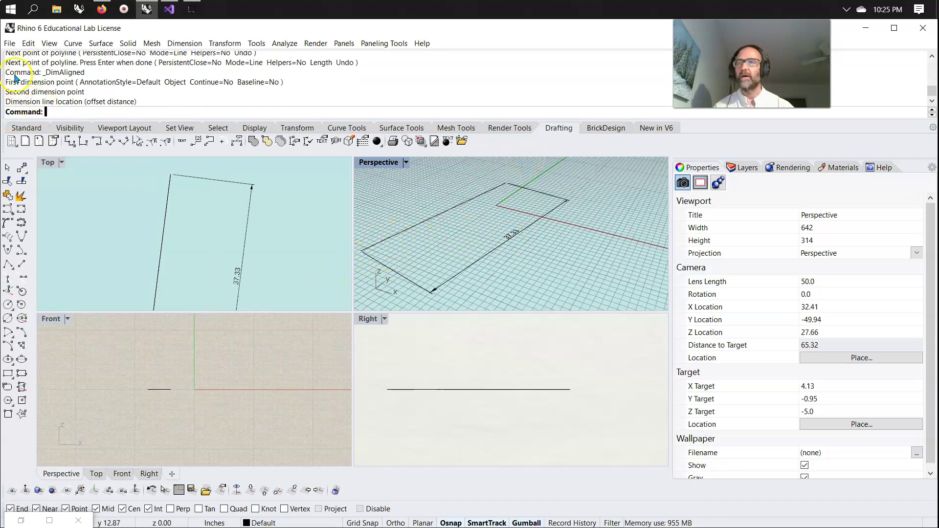
Step: Reopen the document properties, check the Cursor ToolTips options again and accept the dialog
left_click(10, 43)
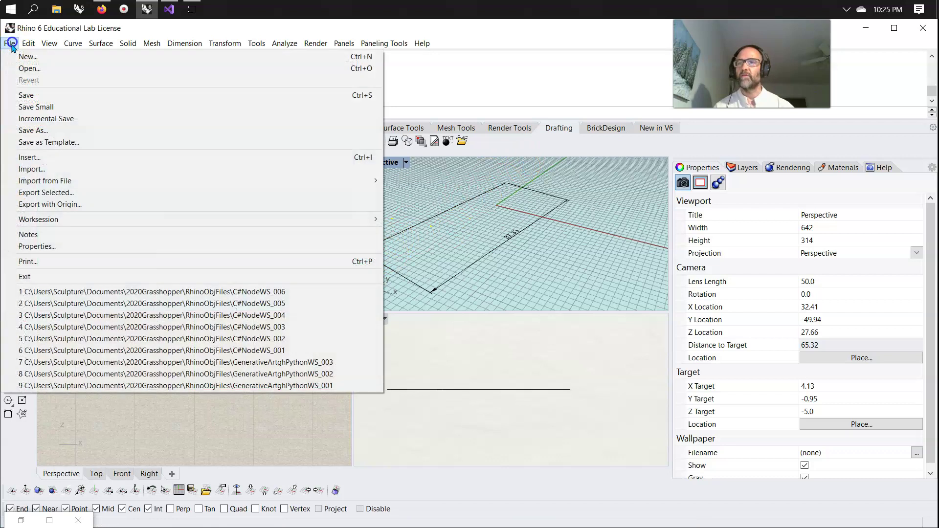
left_click(42, 246)
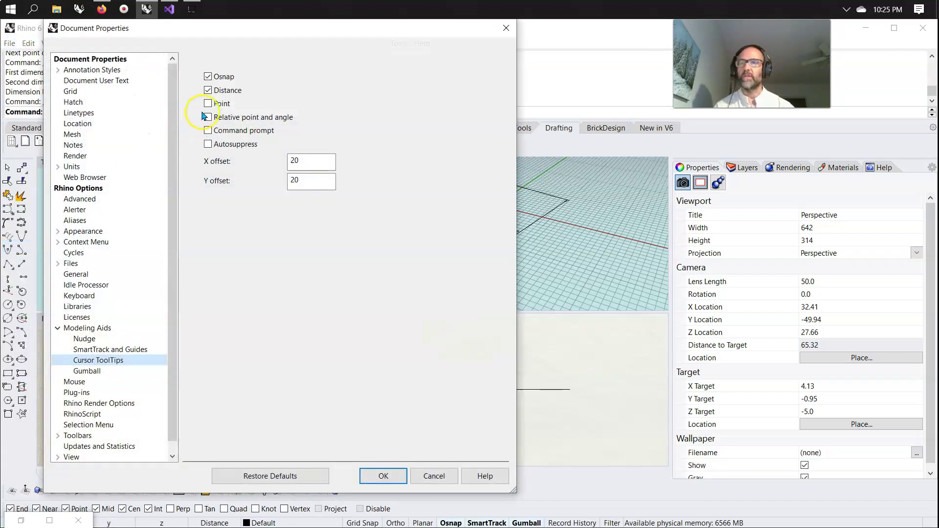
left_click(383, 475)
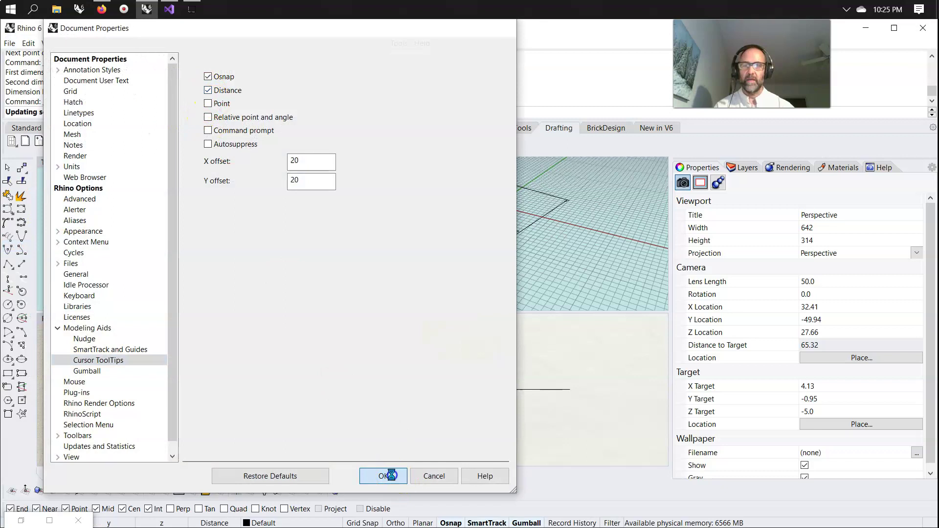
Step: Delete the polyline and its aligned dimension from the model
scroll(532, 277, "down", 2)
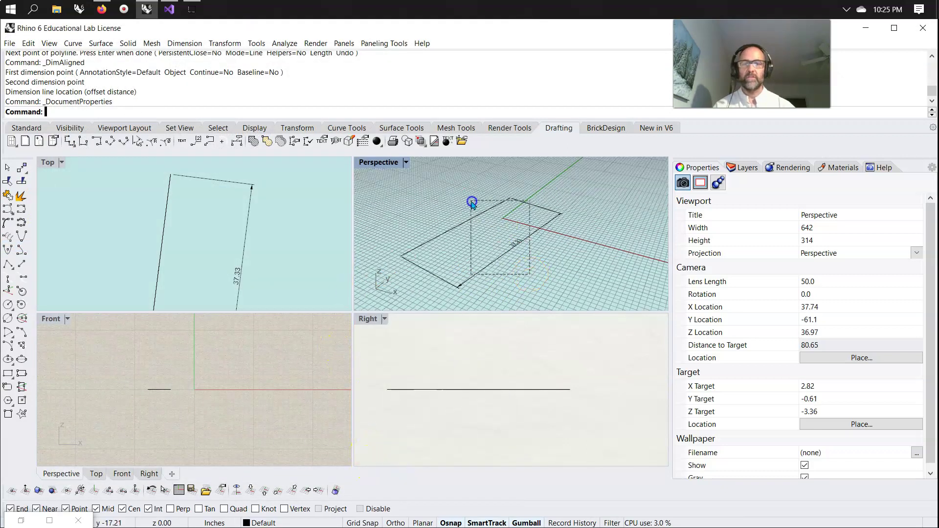
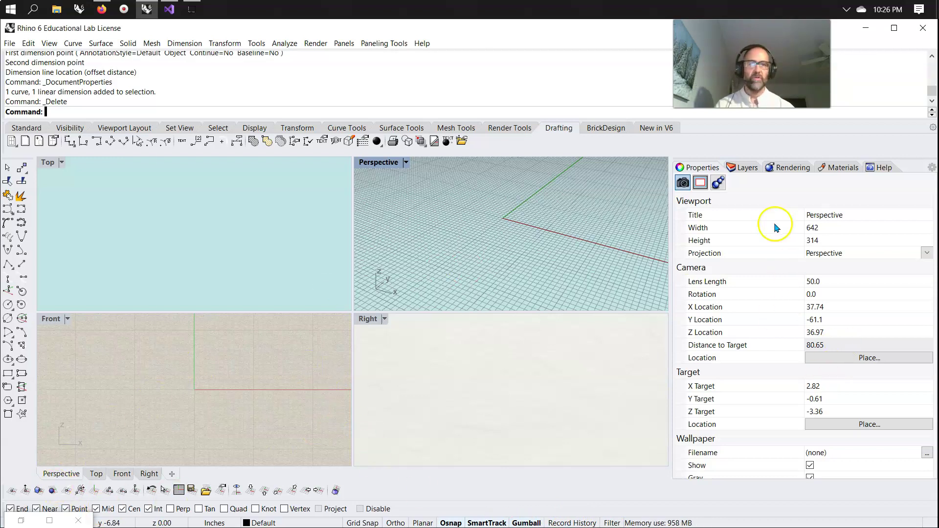
Step: Show the layer list beside the viewports and bring back the Standard tool set
left_click(734, 169)
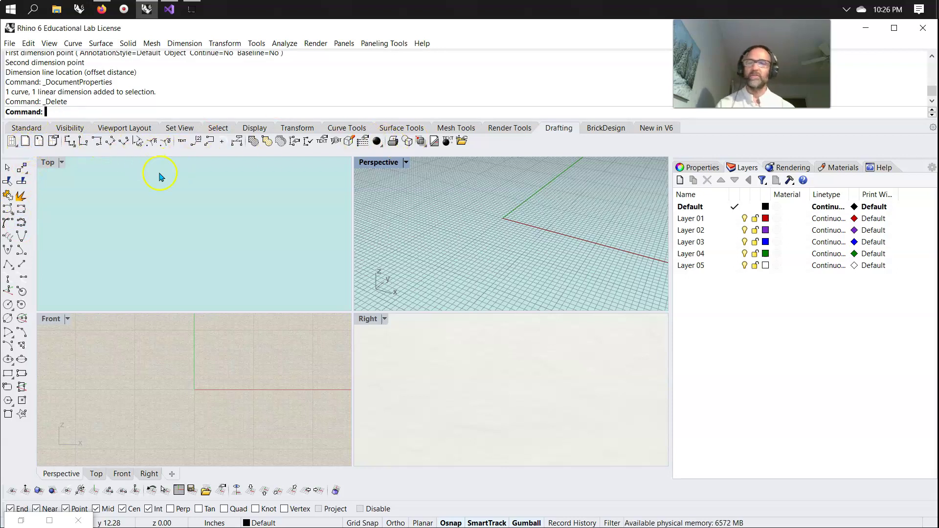
left_click(33, 128)
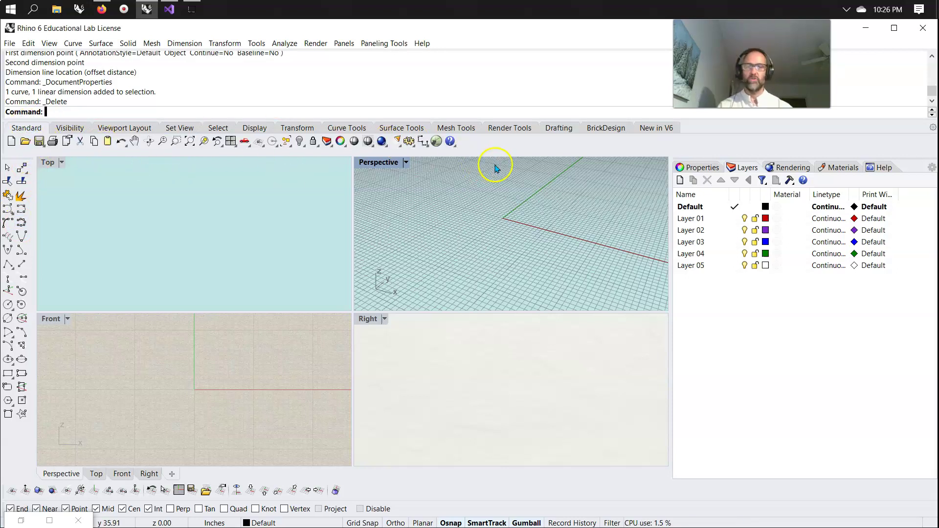
Step: Look through the available side panels and close the whole docked panel group beside the viewports
left_click(932, 170)
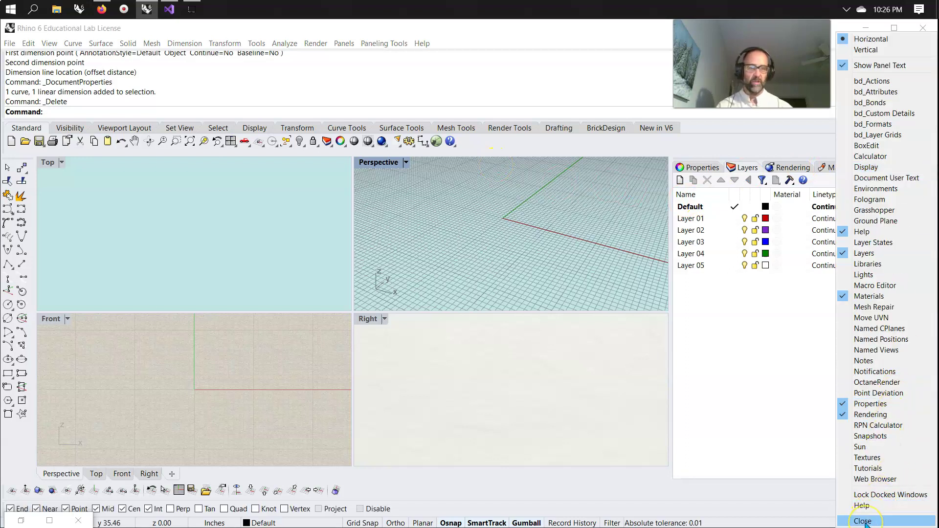
left_click(814, 239)
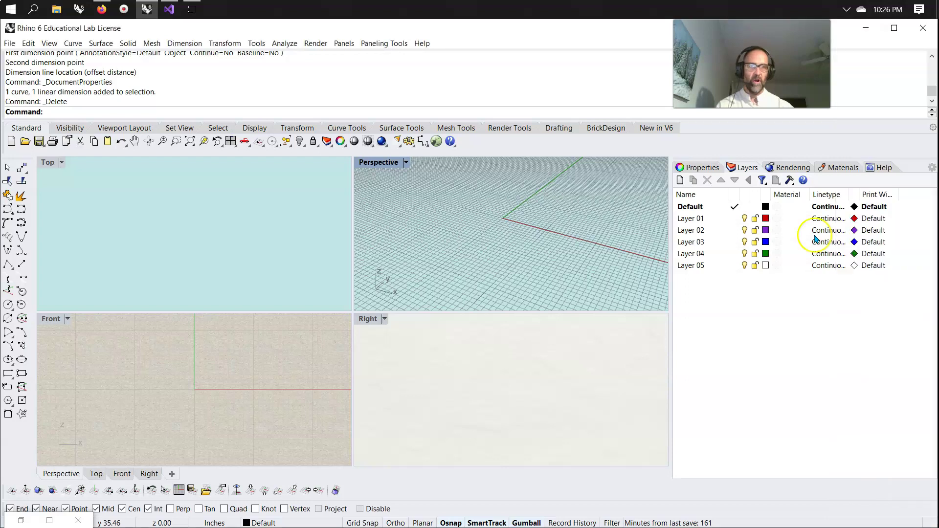
left_click(931, 167)
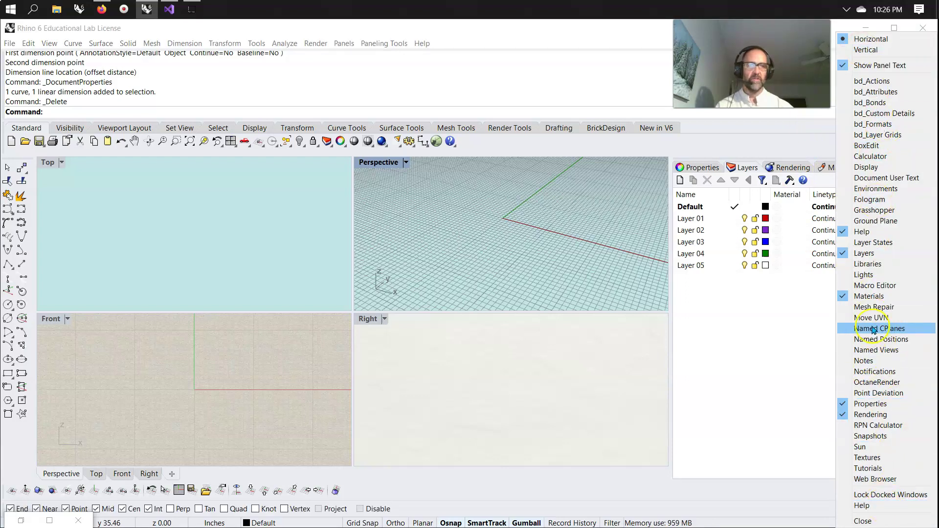
left_click(862, 521)
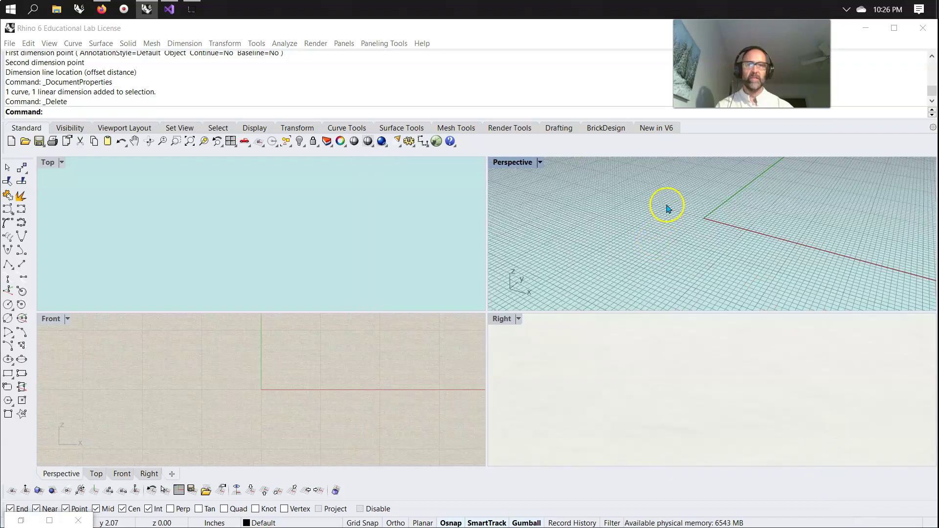
Step: Bring back the docked side panel group by showing the command Help panel
left_click(453, 147)
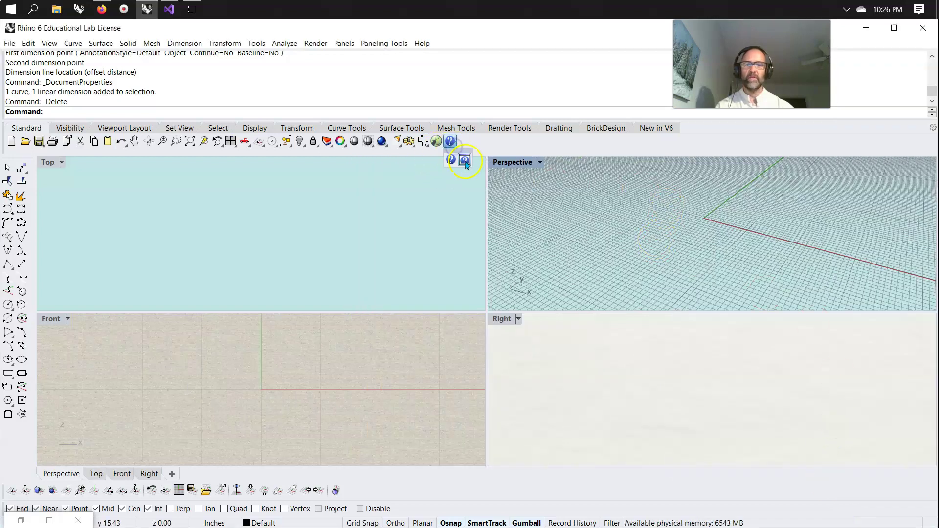
left_click(464, 161)
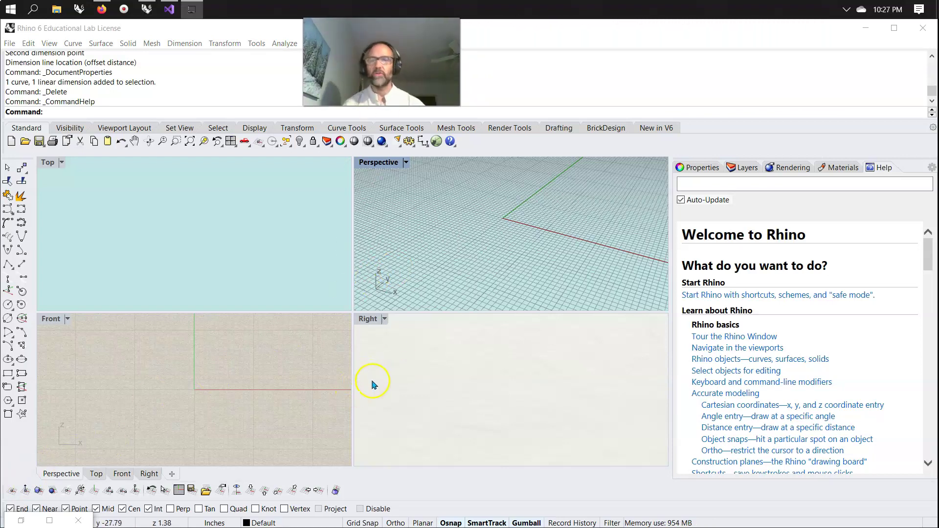
Step: Run the Grasshopper command to launch the Grasshopper editor
left_click(435, 142)
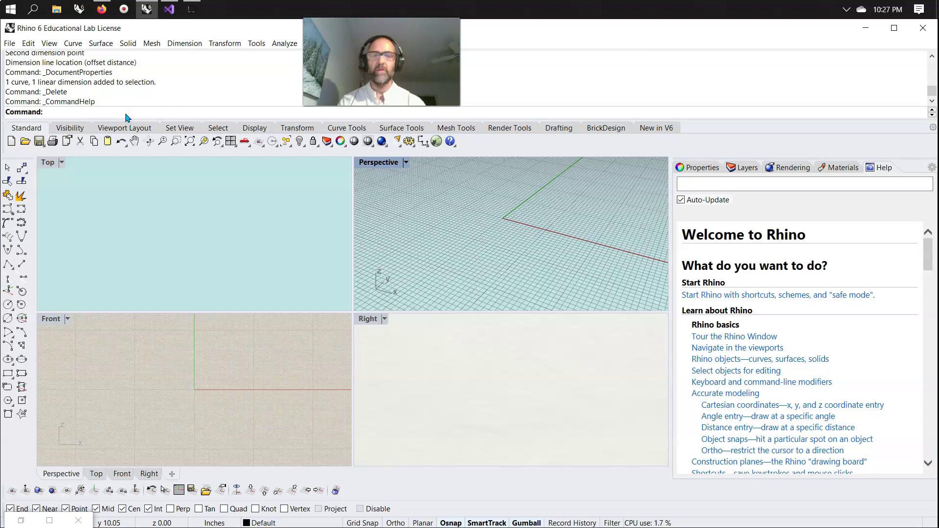
type("Grasshopper")
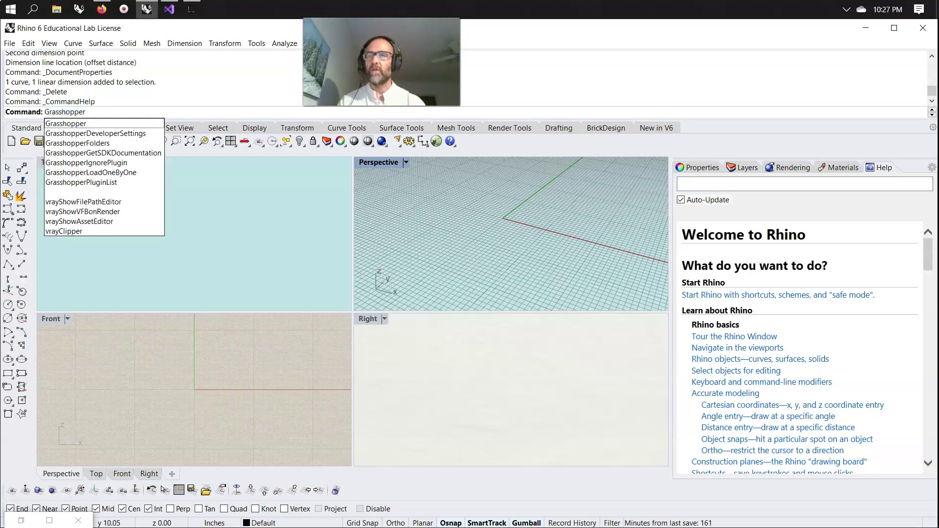
key("Return")
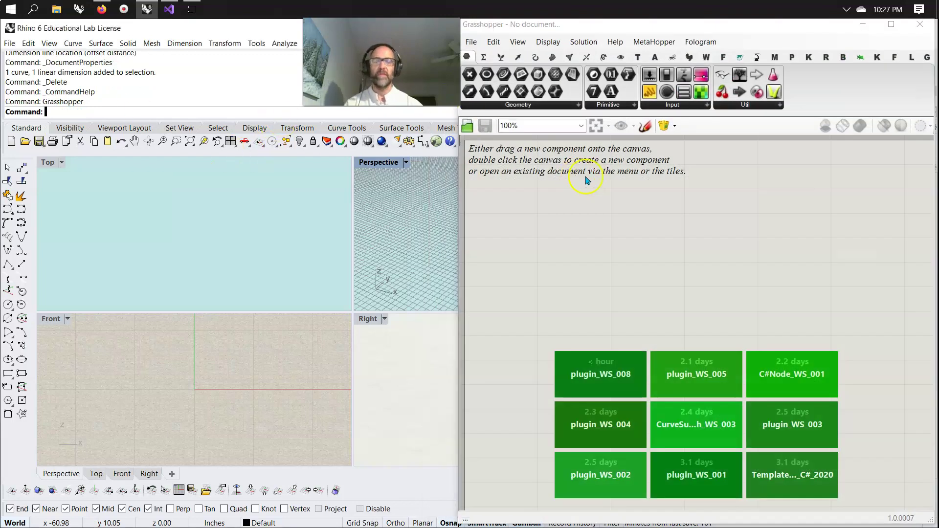
Step: Fit the Rhino window beside Grasshopper at nearly full screen height and shrink the docked side panels to give the viewports more room
double_click(243, 32)
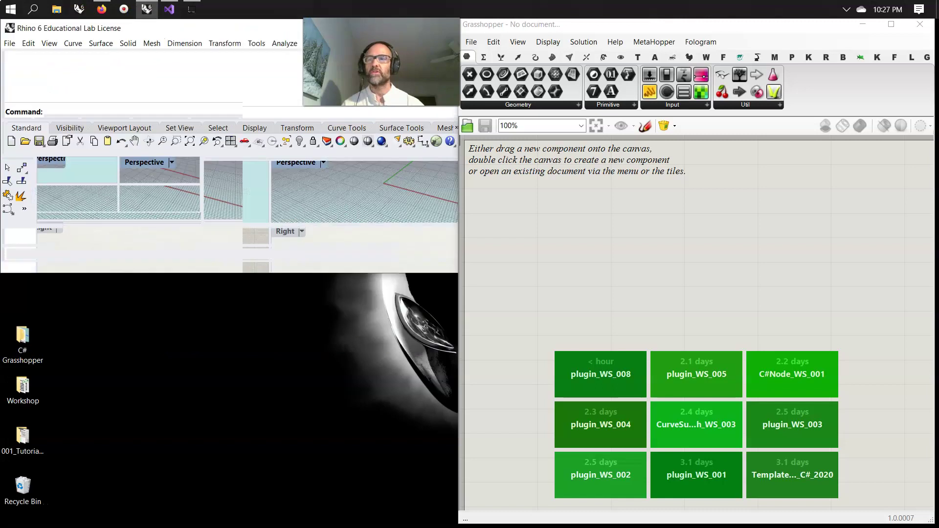
left_click_drag(235, 273, 225, 520)
left_click_drag(202, 360, 440, 403)
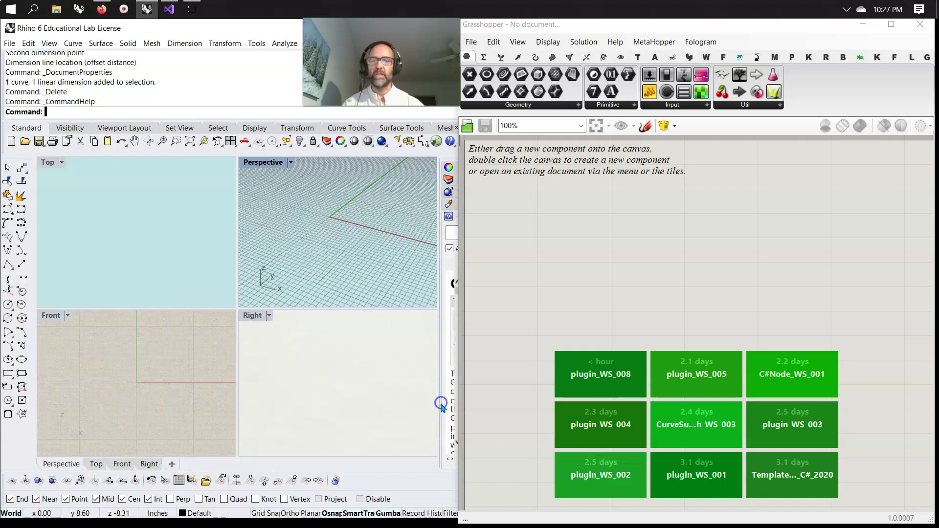
Step: Maximize the Perspective viewport, return to the four-viewport layout and maximize Perspective again
double_click(261, 162)
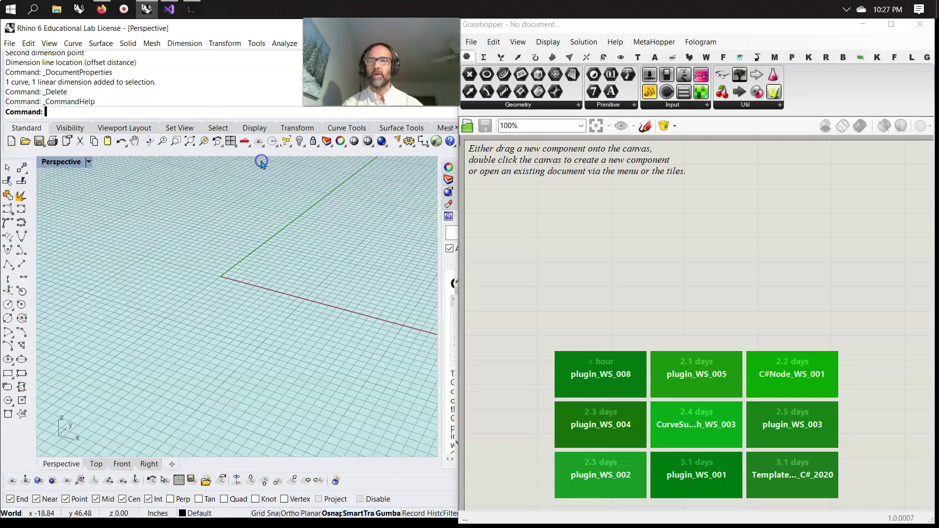
right_click_drag(281, 272, 262, 306, "shift")
double_click(58, 163)
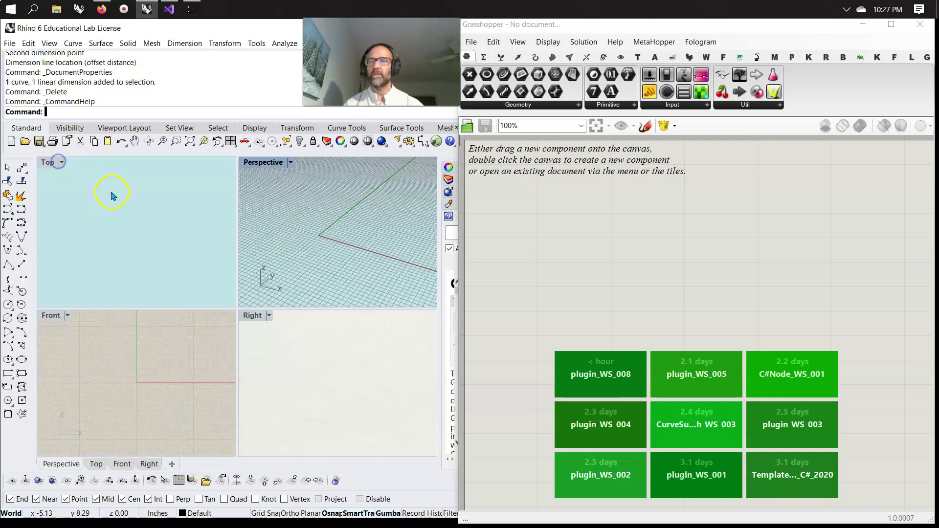
double_click(259, 164)
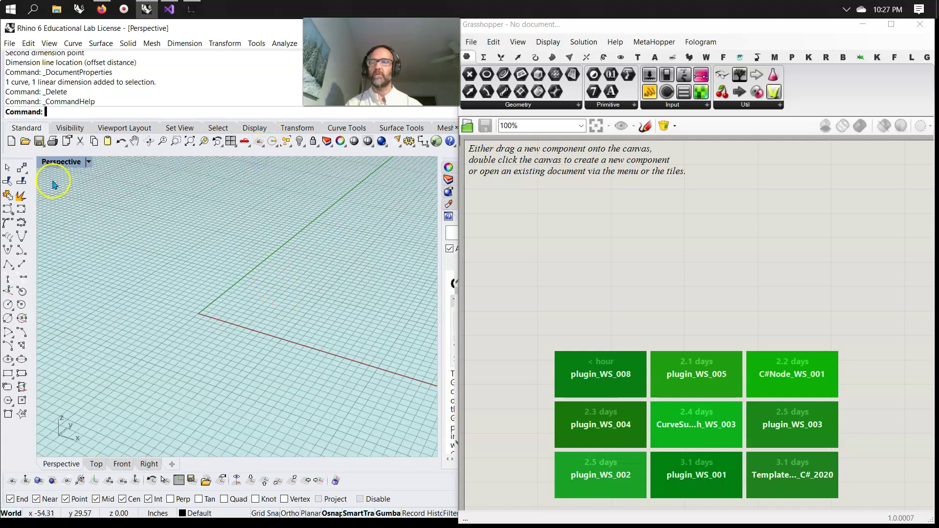
Step: Switch the Perspective viewport's display mode to Rendered, Wireframe and back to Shaded
left_click(57, 163)
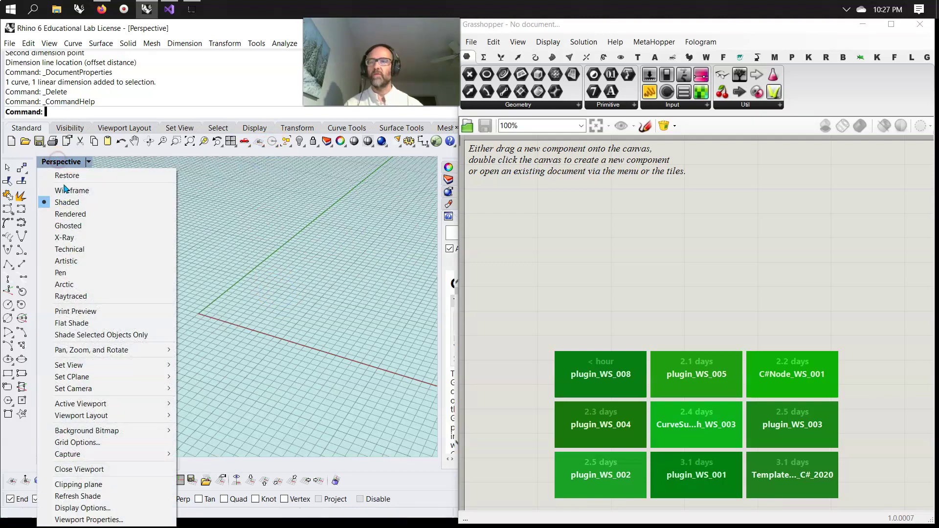
left_click(67, 214)
left_click(66, 161)
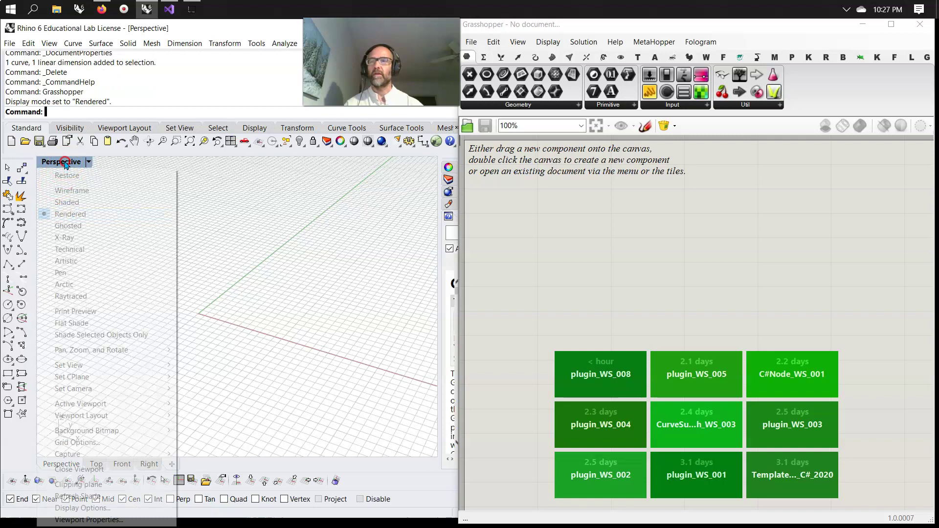
left_click(70, 196)
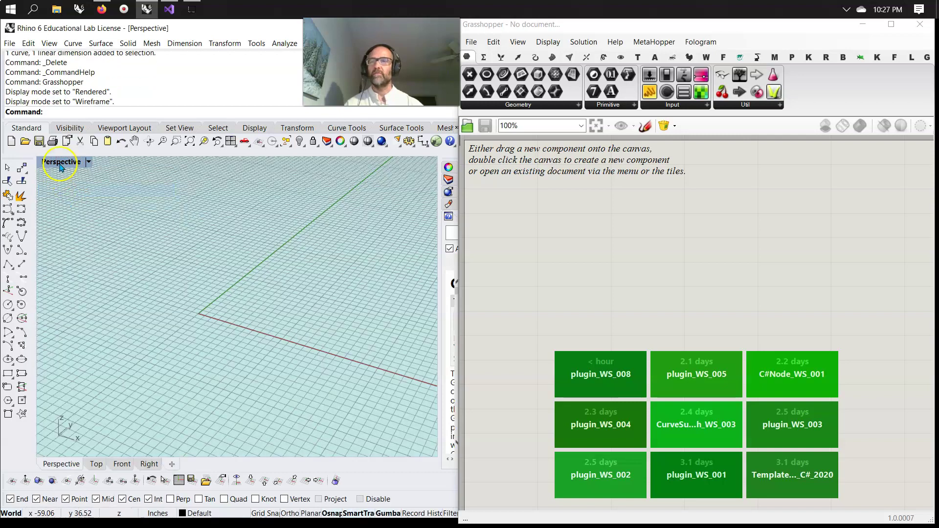
left_click(57, 162)
left_click(67, 201)
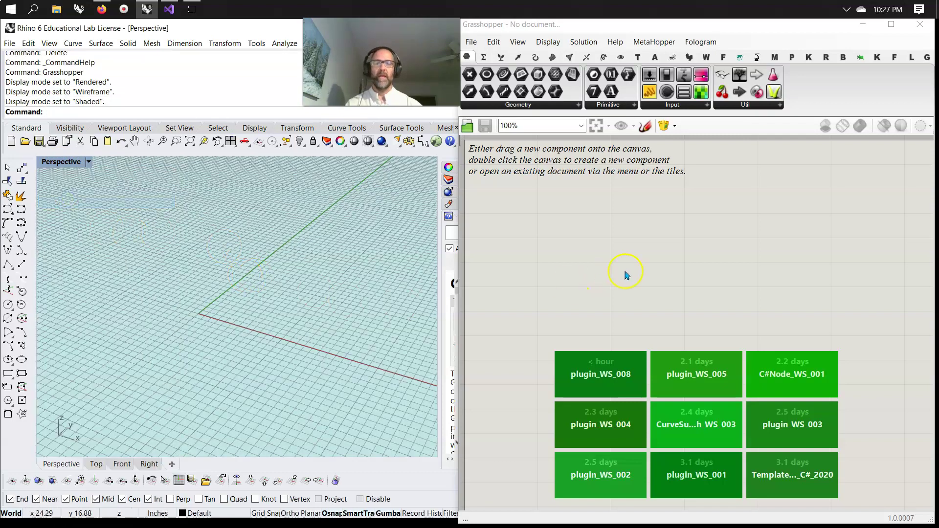
Step: Widen the Grasshopper window until it covers Rhino's narrow strip of docked side panels
left_click_drag(372, 59, 349, 59)
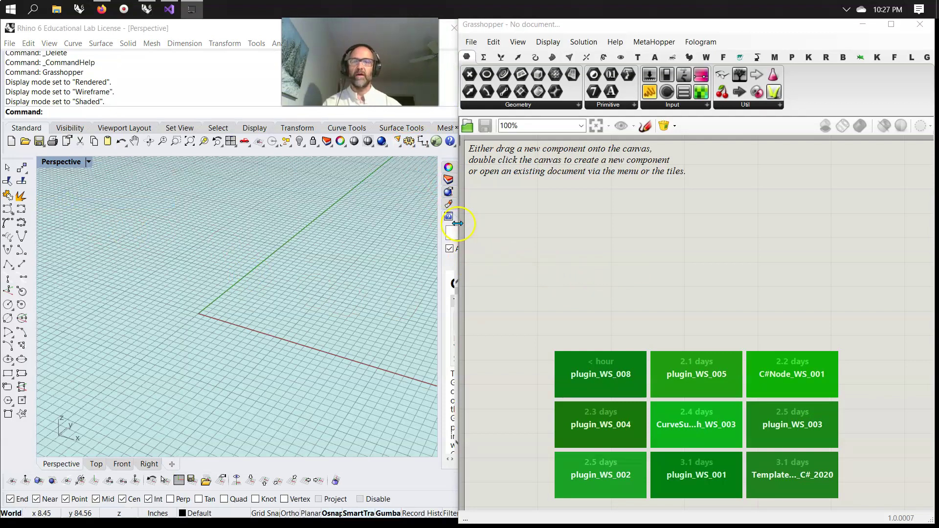
left_click(457, 223)
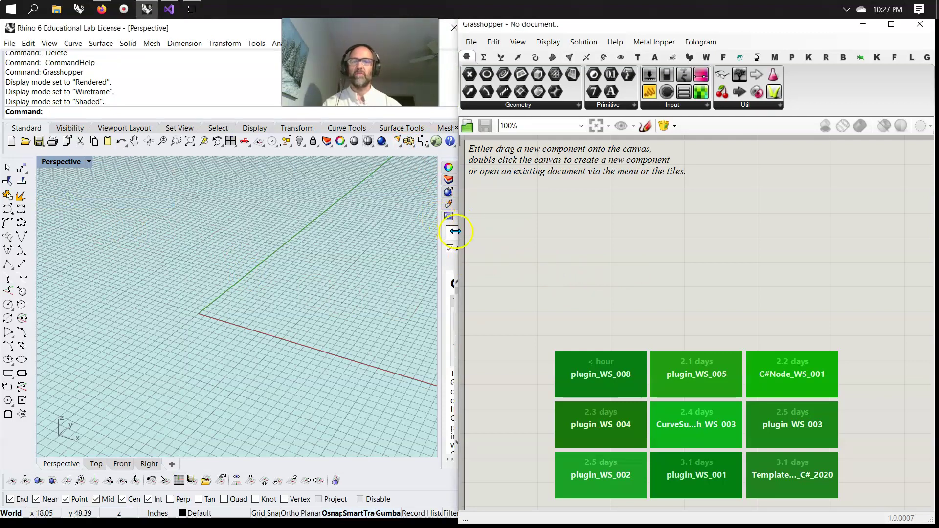
left_click_drag(456, 232, 435, 229)
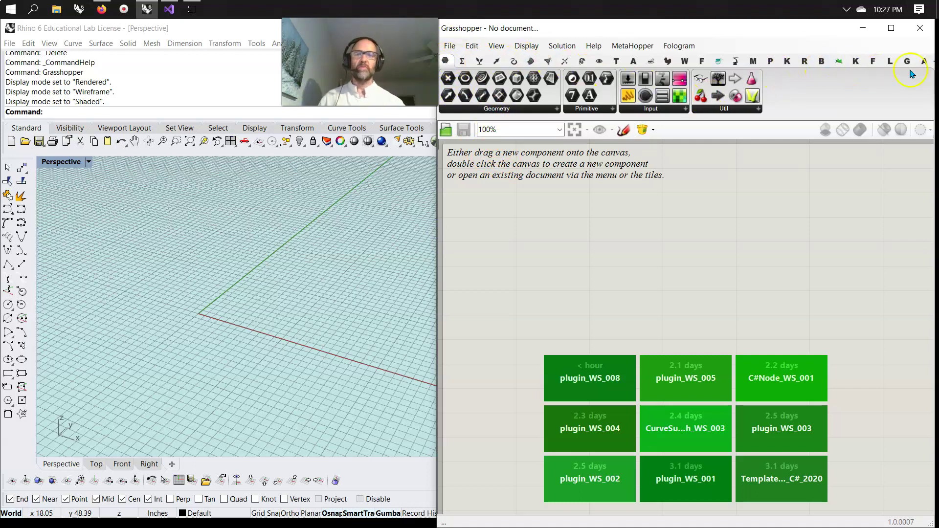
Step: Display Grasshopper's component category labels as text instead of icons
right_click(805, 59)
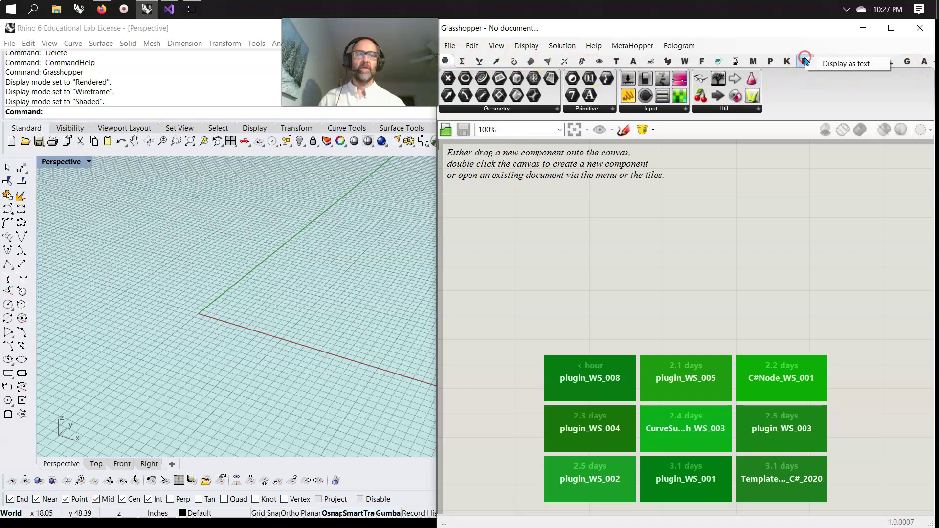
left_click(832, 64)
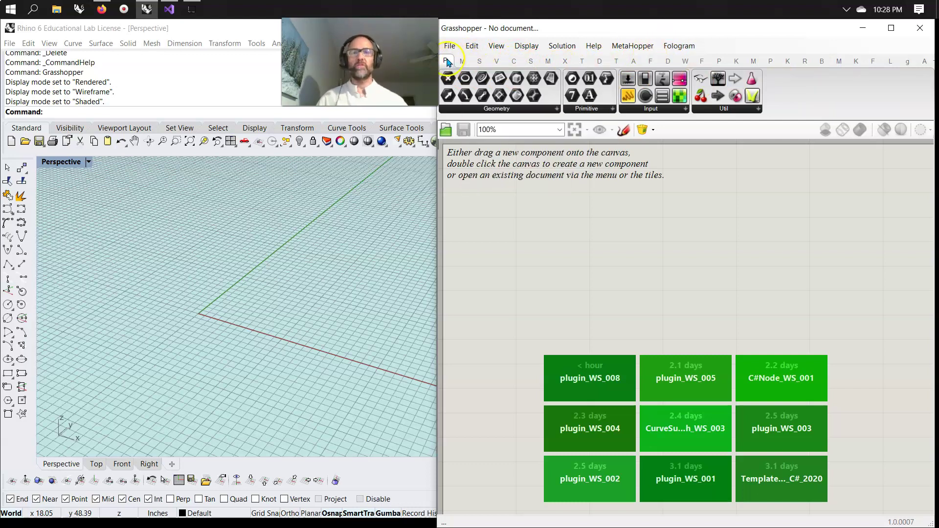
Step: Look through the Grasshopper component categories, from maths and vectors through curves, meshes and transforms to display
mouse_move(602, 63)
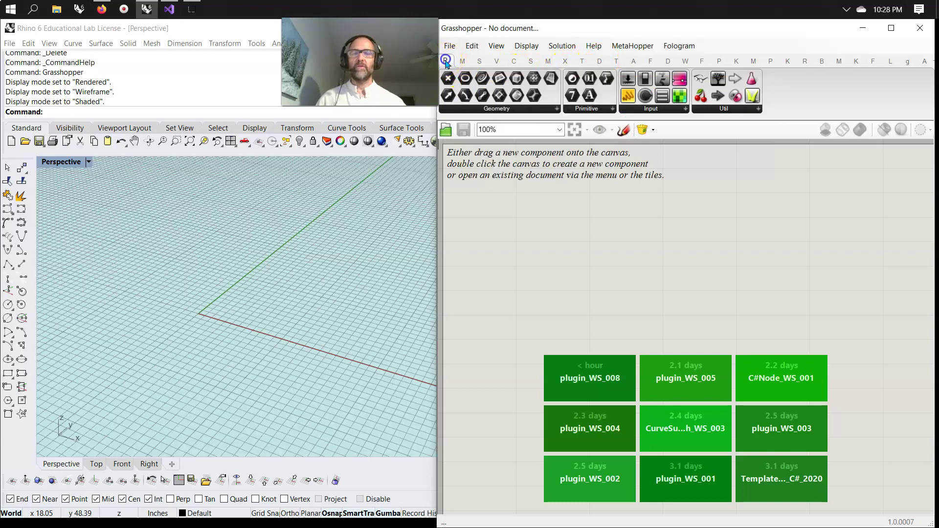
left_click(463, 60)
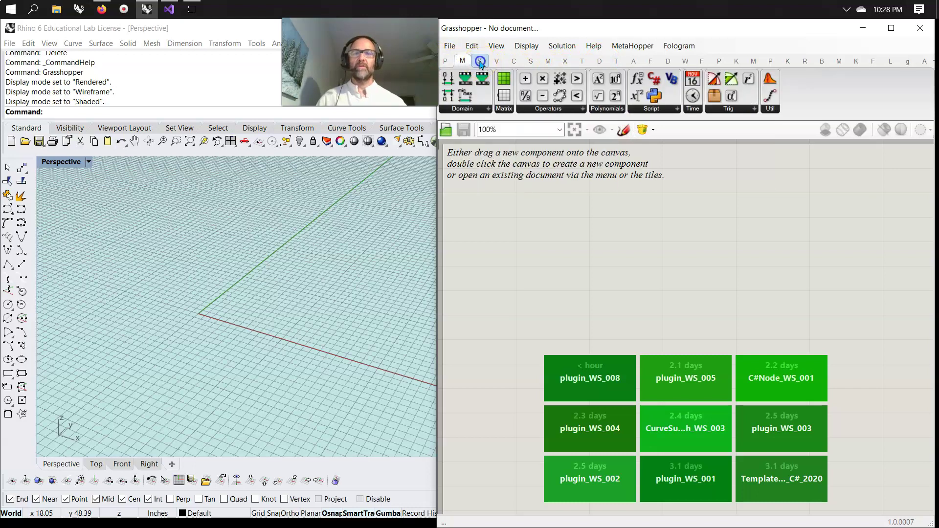
left_click(480, 62)
left_click(497, 64)
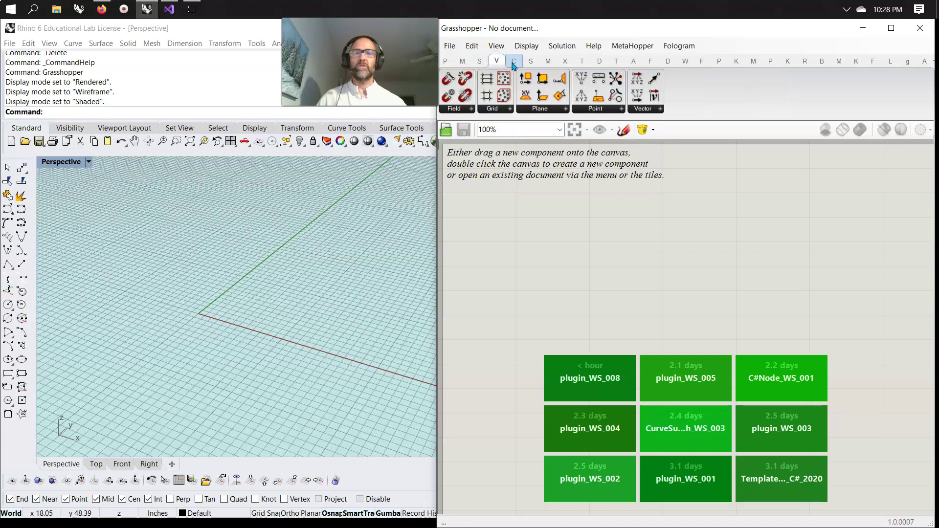
left_click(513, 64)
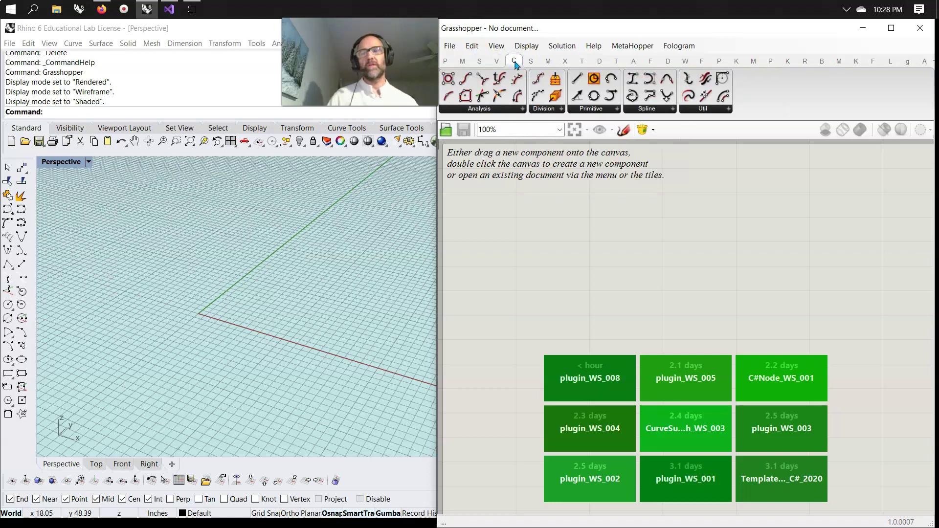
left_click(532, 63)
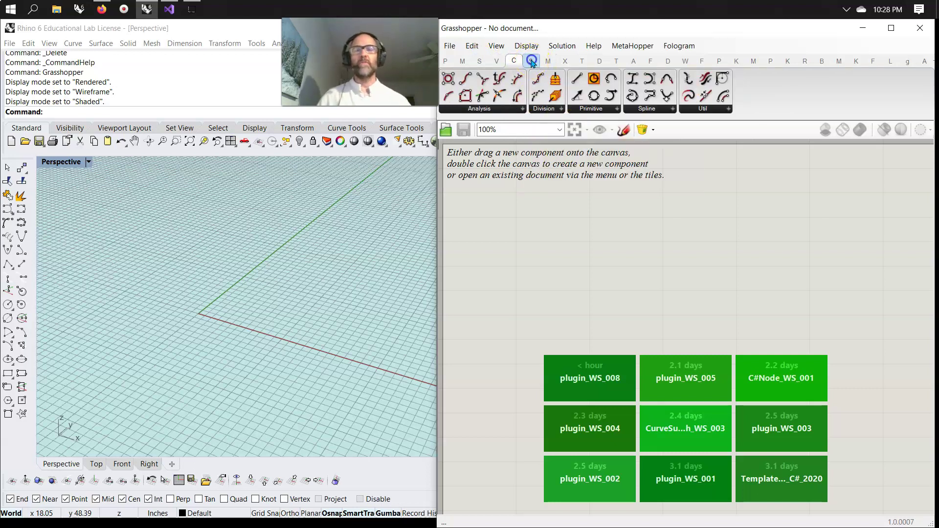
left_click(548, 63)
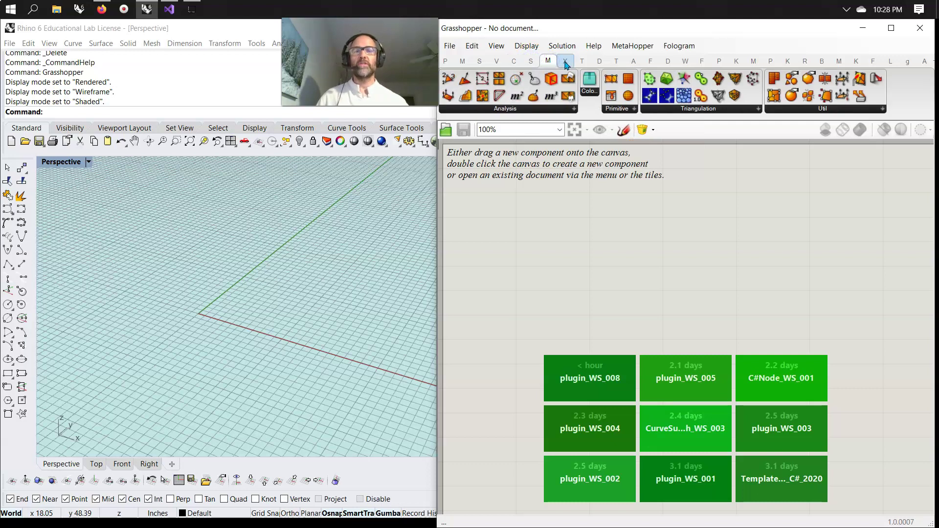
left_click(565, 62)
left_click(582, 62)
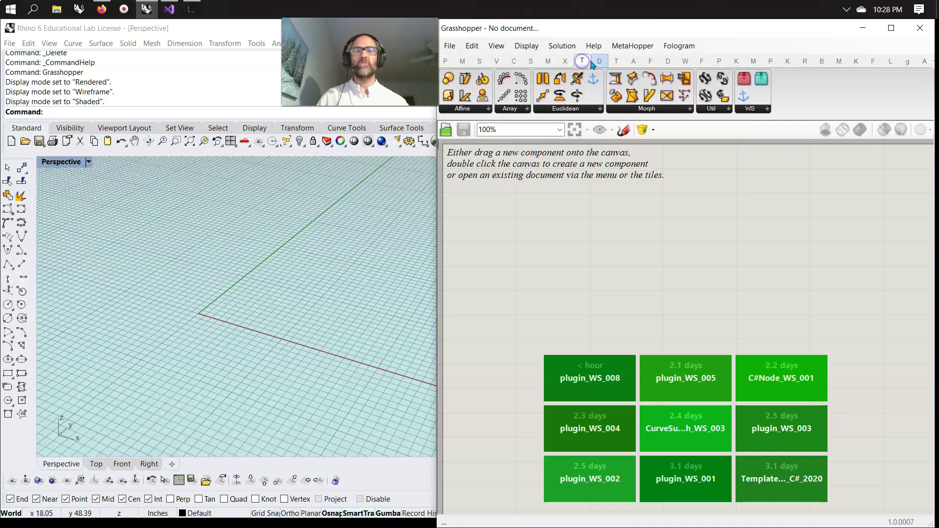
left_click(599, 61)
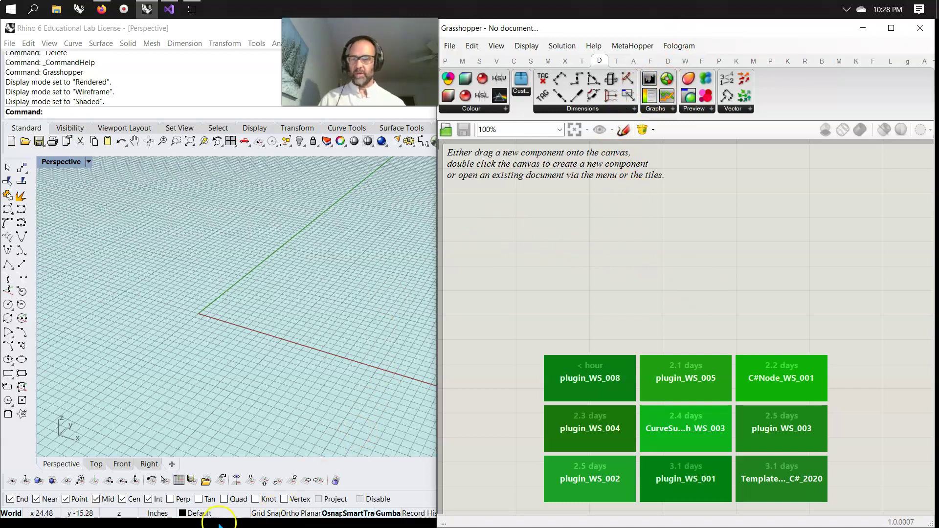
Step: Extend the Rhino window down to the lower edge of the screen
left_click_drag(222, 518, 222, 527)
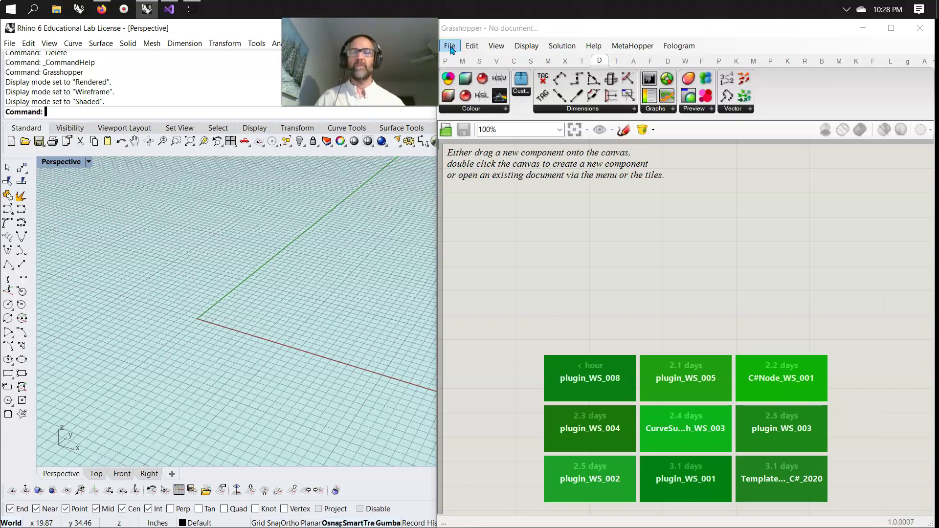
Step: Open the existing Grasshopper definition plugin_WS_008 from the C#Grasshopper_WS folder
left_click(451, 49)
left_click(477, 74)
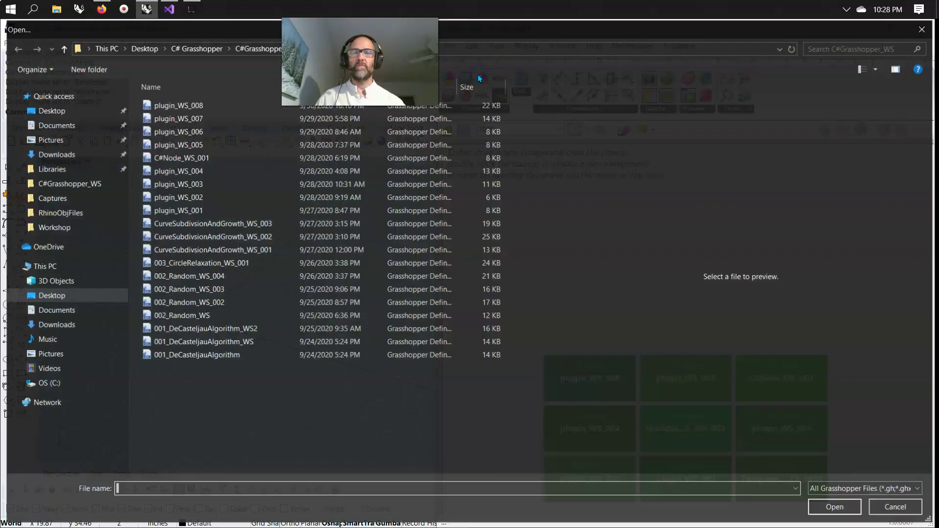
double_click(209, 107)
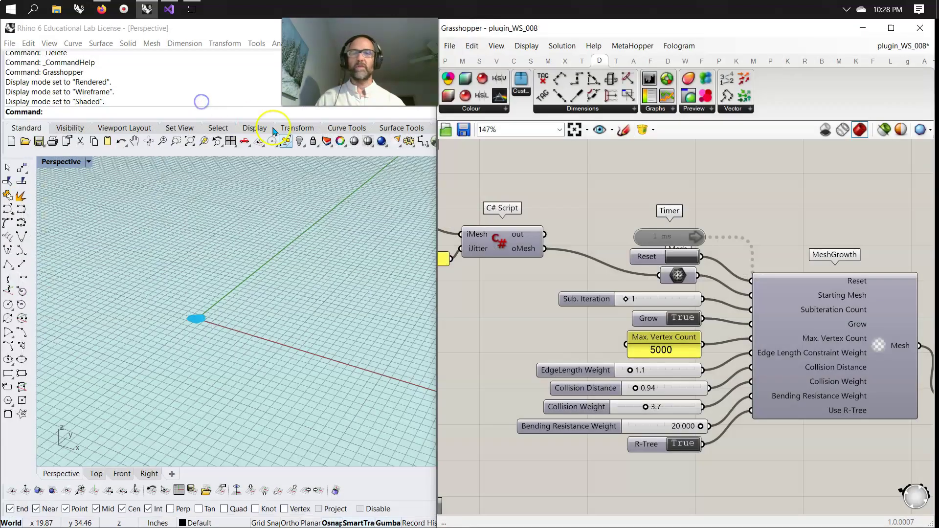
Step: Enable the 1 ms Timer and set the Grow toggle to False and back to True to run the mesh growth
scroll(167, 349, "up", 5)
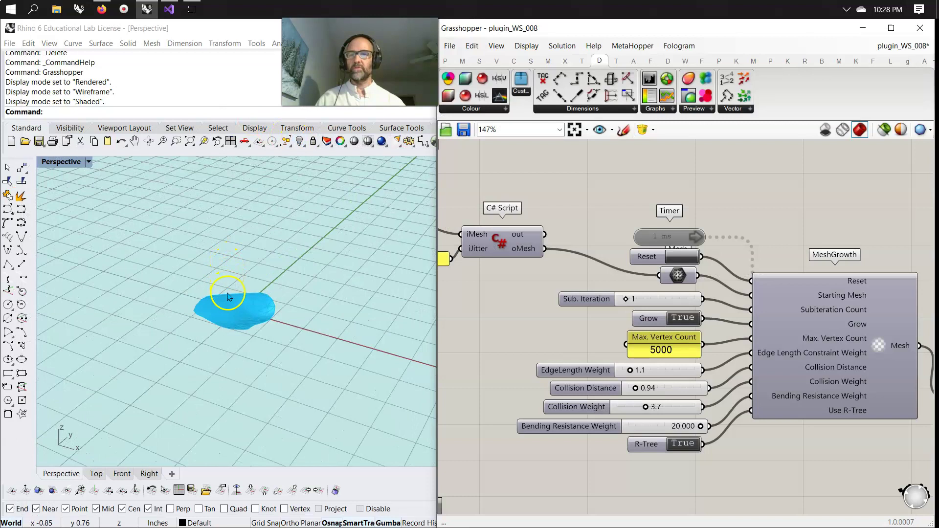
left_click(681, 244)
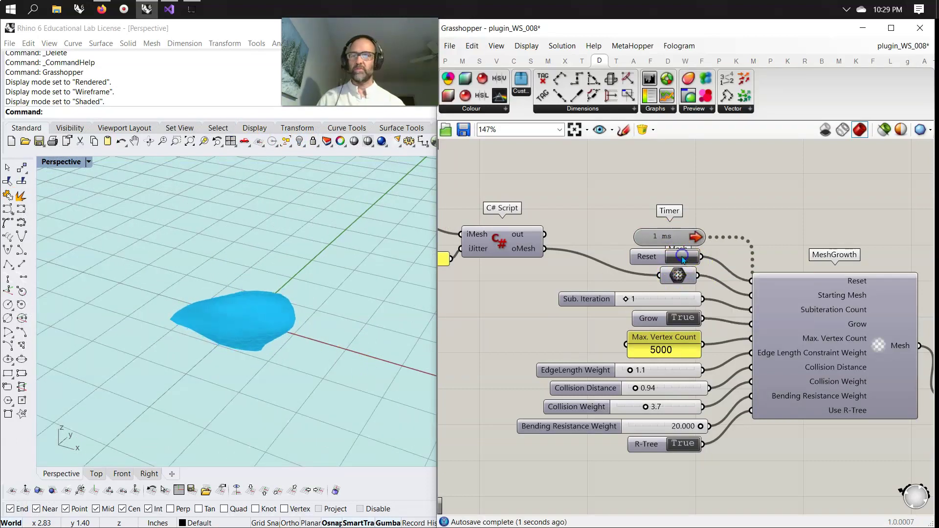
double_click(681, 318)
double_click(681, 318)
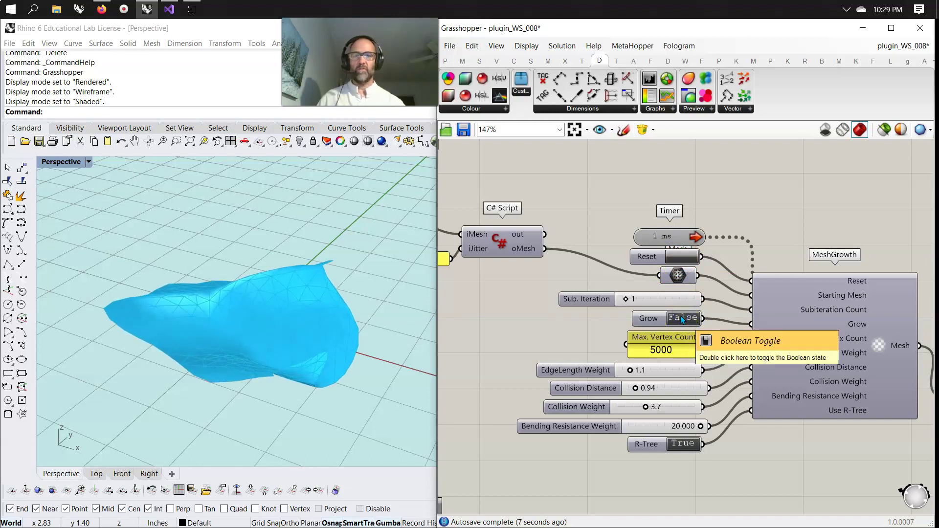
Step: Set the Perspective viewport's display mode to Rendered and trigger the Reset of the mesh growth
left_click(74, 162)
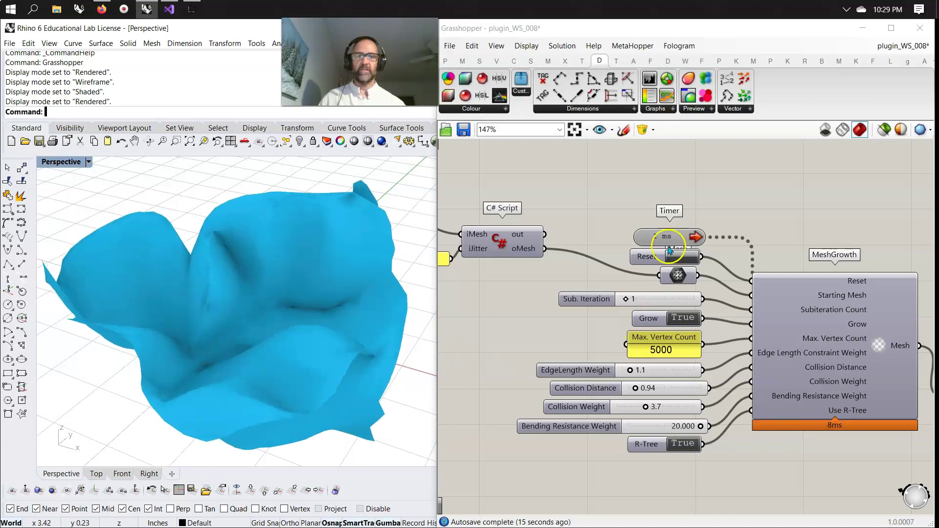
left_click(679, 262)
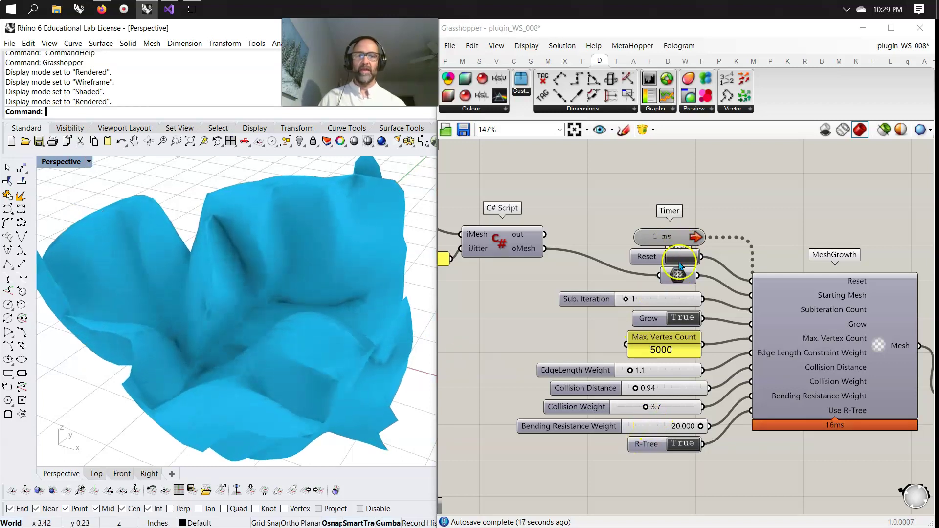
Step: Lower the Bending Resistance Weight to 10.480 and on to 0.000, resetting the mesh growth in between
left_click_drag(702, 427, 666, 426)
left_click(683, 258)
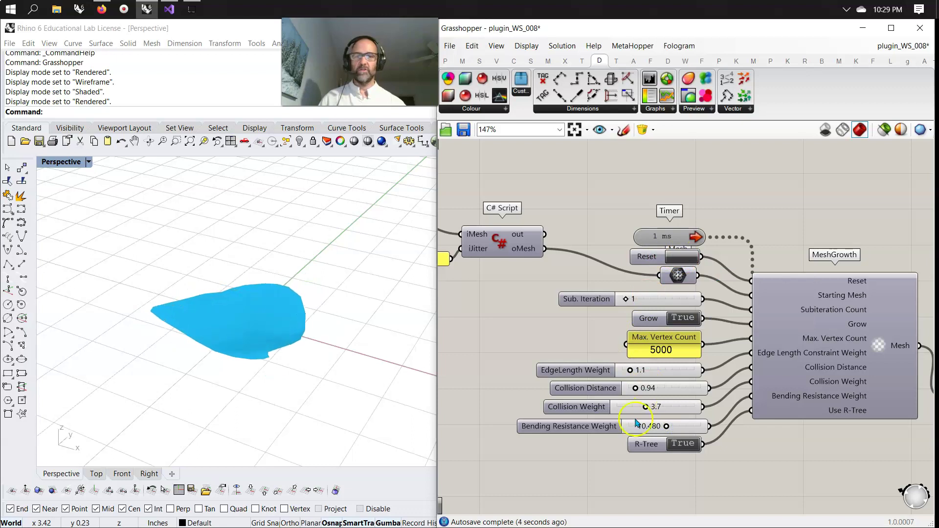
left_click_drag(666, 426, 628, 427)
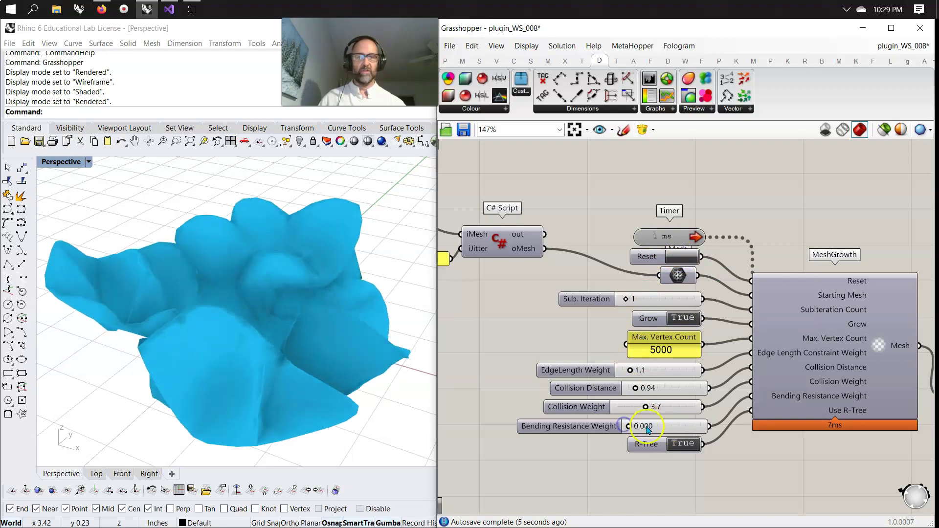
scroll(294, 358, "down", 5)
right_click_drag(310, 369, 308, 352)
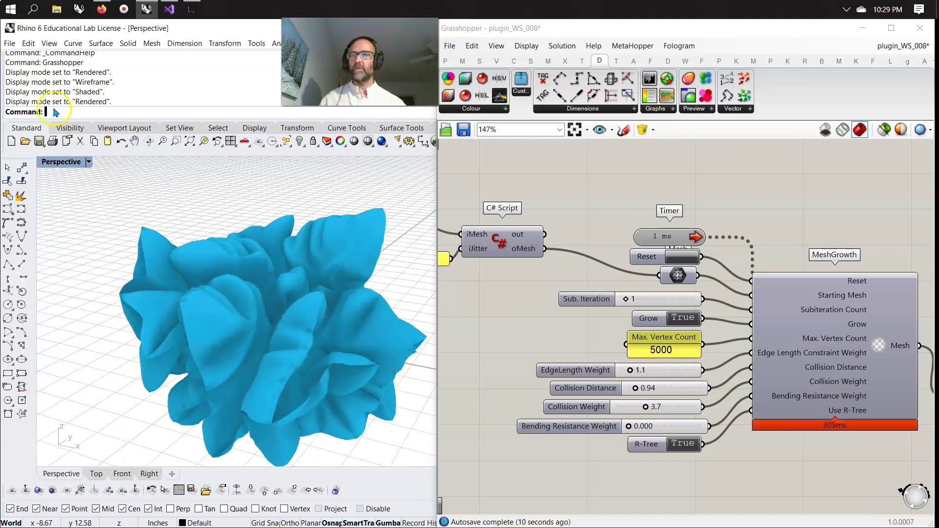
Step: Reset the mesh growth and disable the 1 ms Timer
left_click(684, 257)
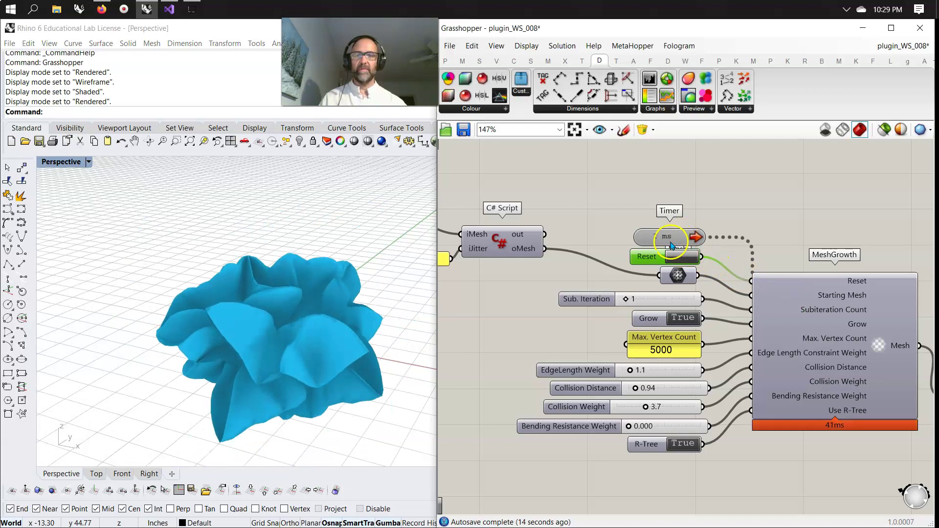
left_click(679, 257)
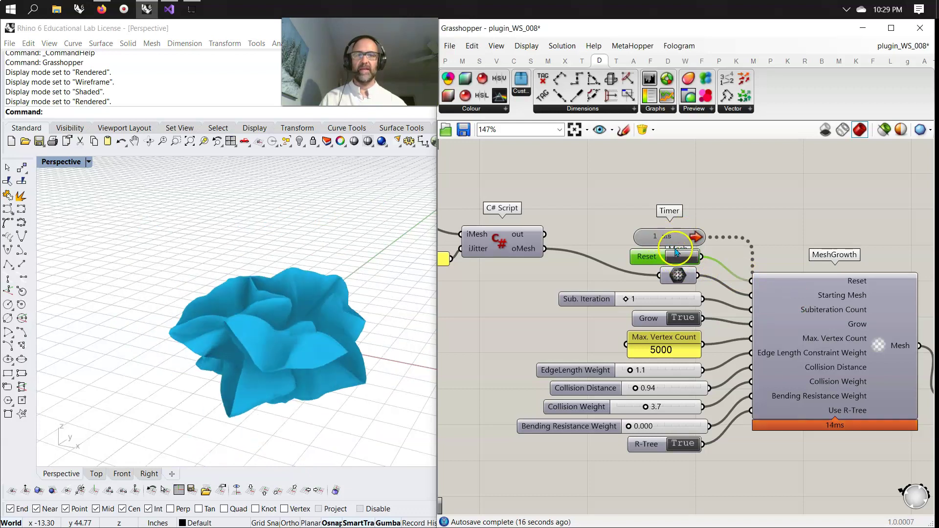
left_click(683, 257)
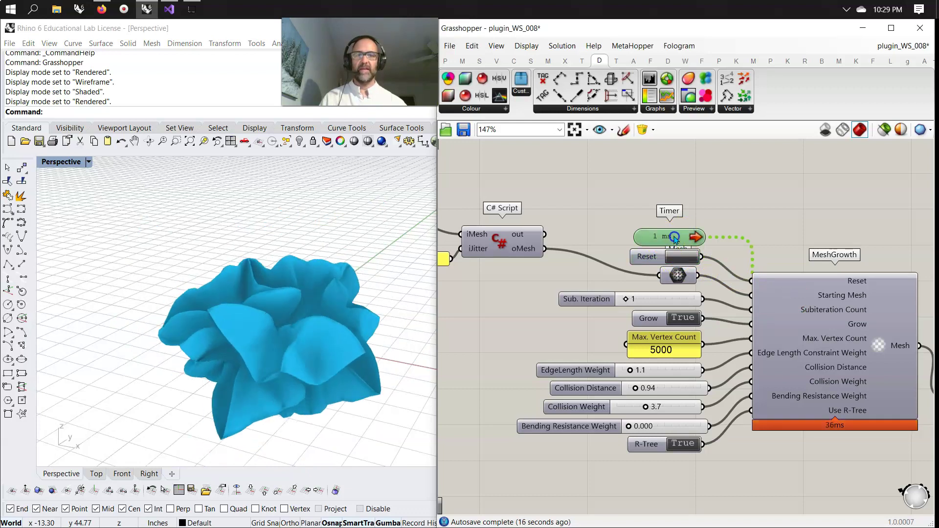
Step: Run the Turntable command in the Perspective viewport and set its rotation speed to 15
left_click(94, 112)
type("Turn")
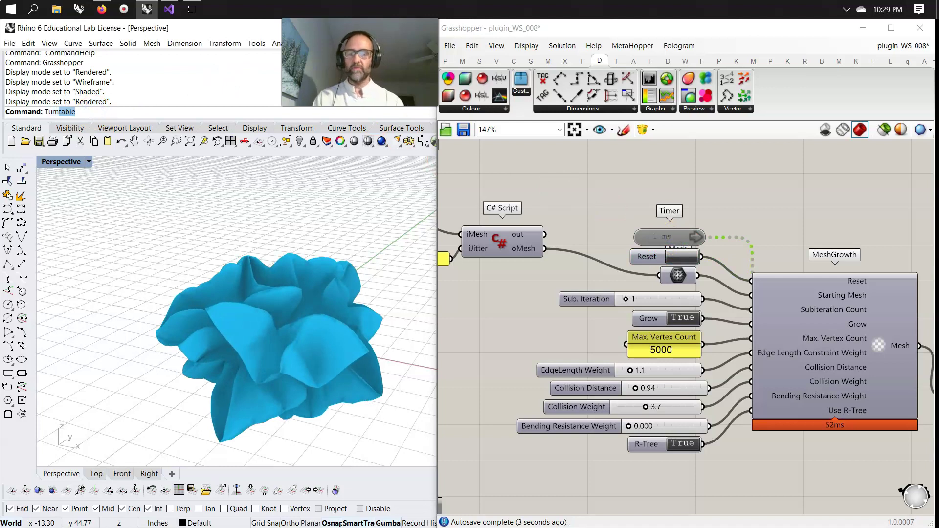
type("tabe")
key("Return")
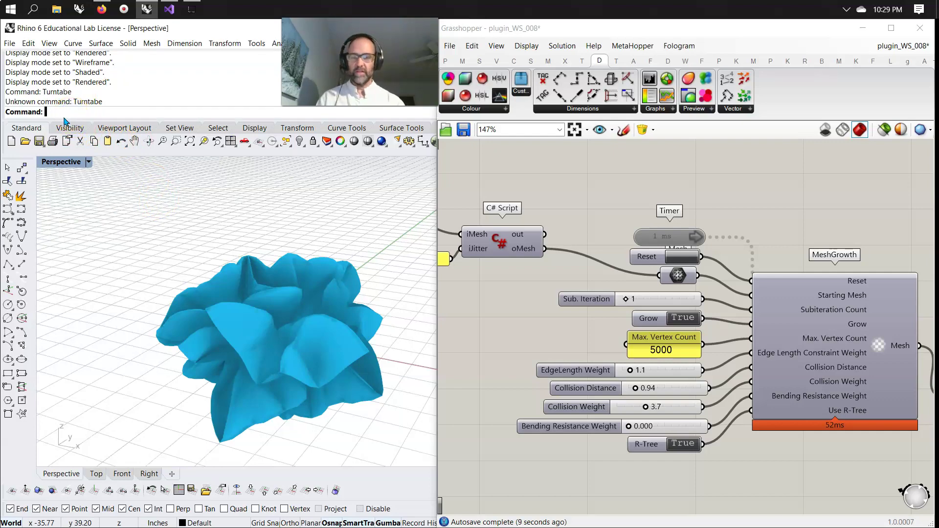
type("Turntable")
key("Return")
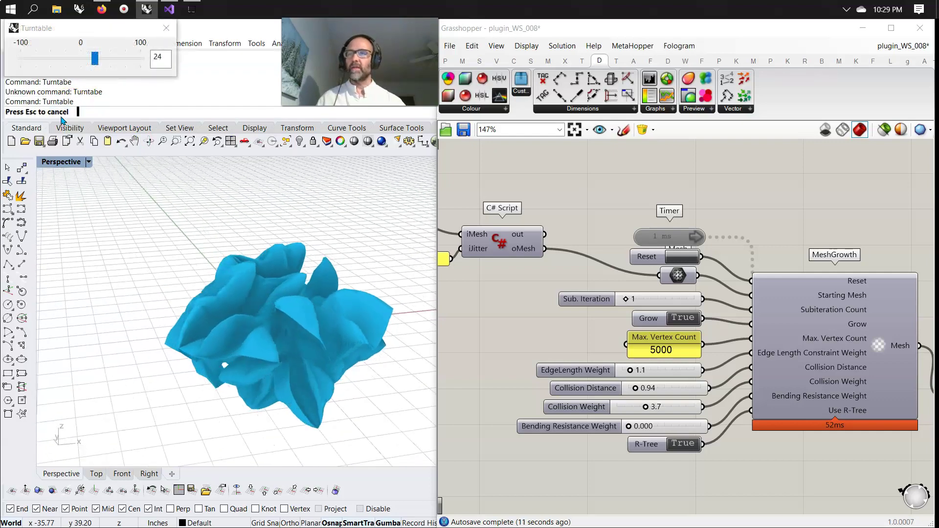
left_click_drag(94, 58, 88, 58)
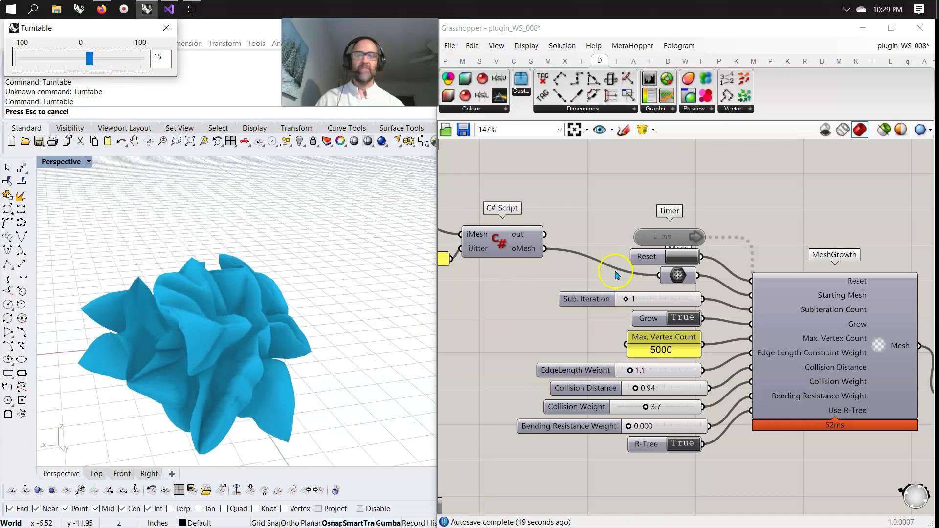
Step: Rerun the mesh growth while the view rotates, reset it once more, and disable the 1 ms Timer
left_click(683, 258)
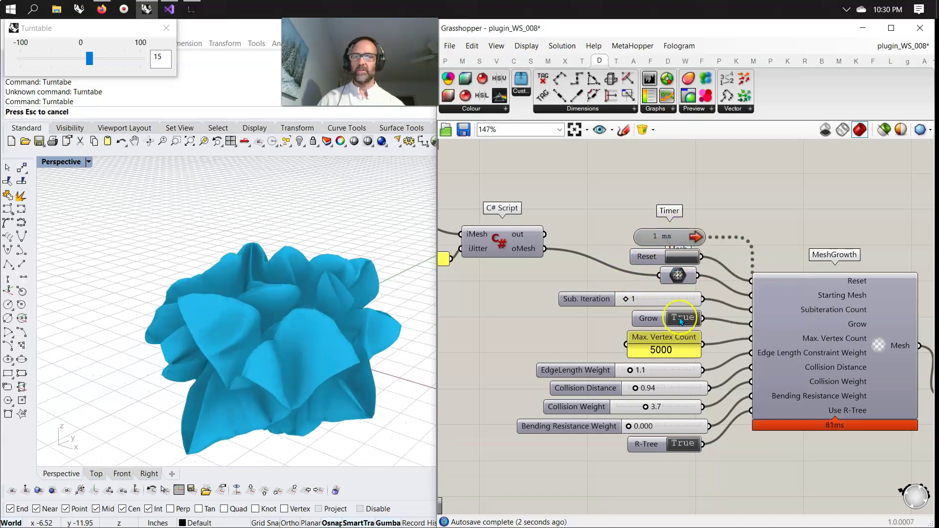
left_click(677, 257)
double_click(664, 237)
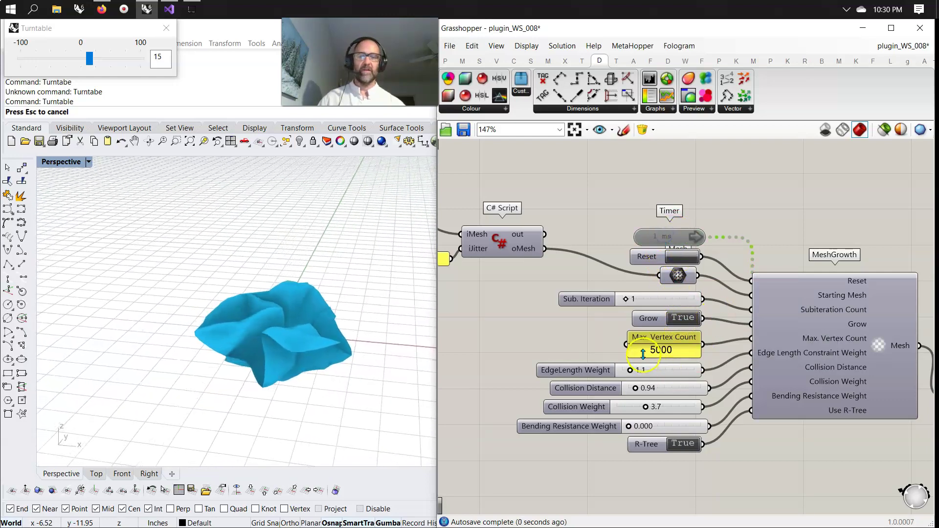
Step: Look over the whole growth definition, from the starting rectangle components to the Custom Preview
scroll(643, 353, "down", 2)
scroll(605, 348, "down", 3)
right_click_drag(606, 348, 646, 344)
scroll(642, 340, "down", 2)
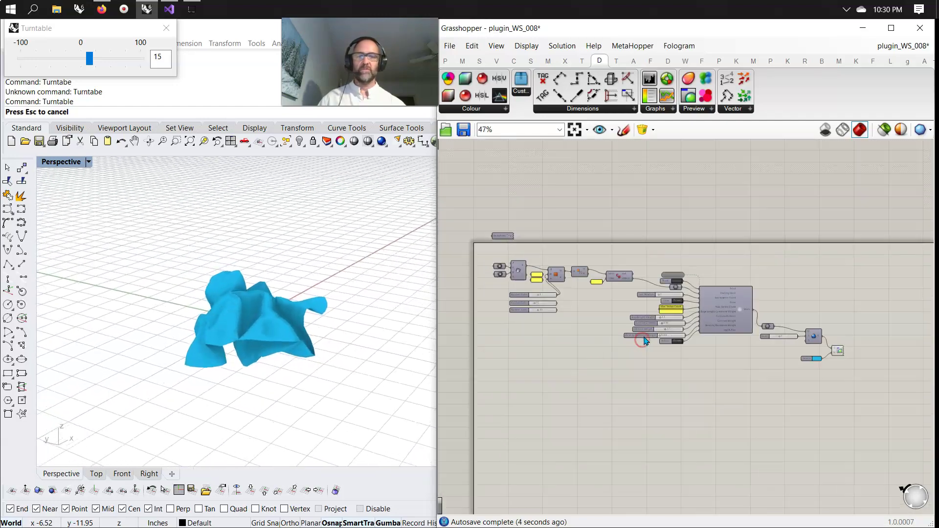
scroll(679, 293, "up", 1)
left_click(681, 288)
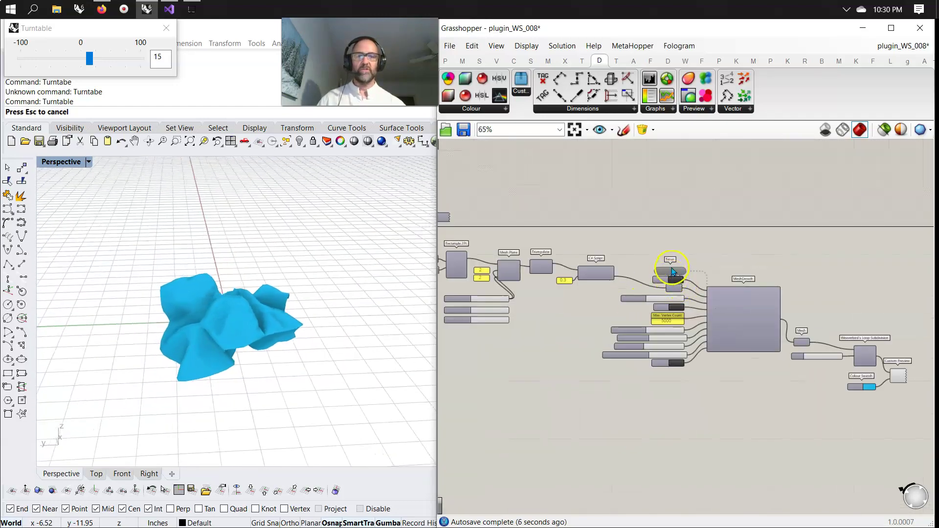
double_click(672, 266)
scroll(674, 295, "up", 4)
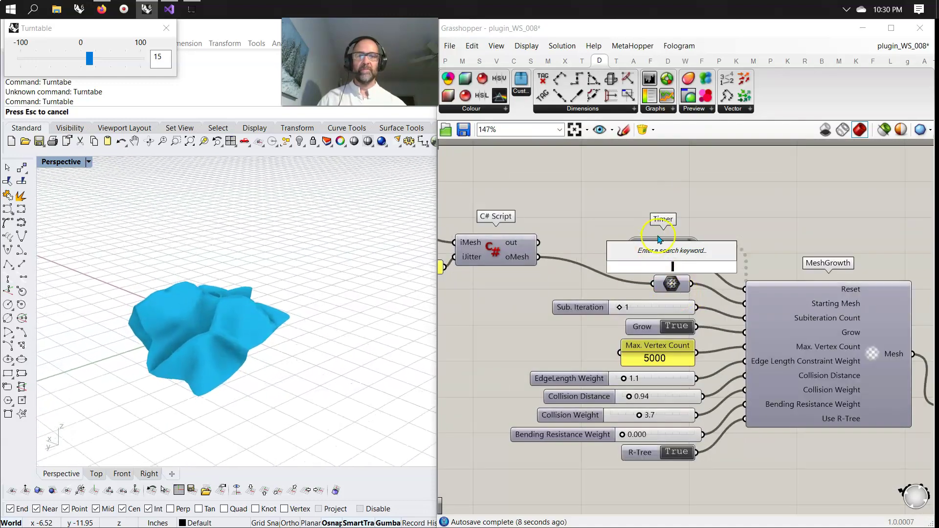
left_click(671, 283)
scroll(671, 282, "down", 4)
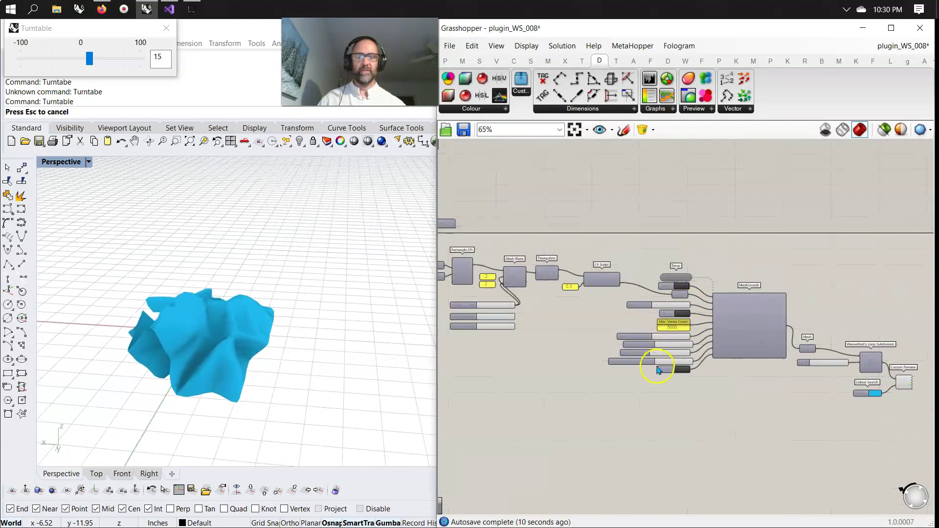
scroll(666, 367, "down", 2)
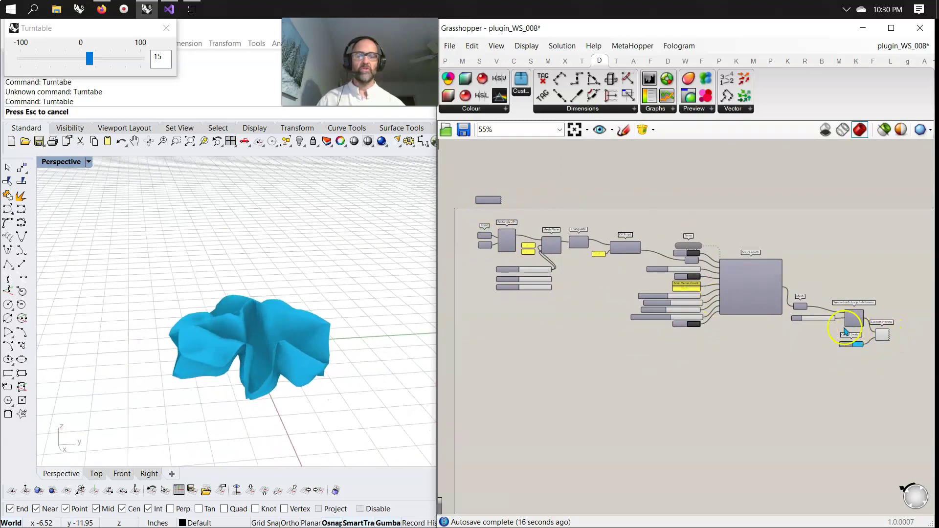
Step: Select the whole definition, limit the preview geometry to selected objects only, and clear the selection
left_click(623, 249)
left_click_drag(874, 442, 453, 161)
left_click(884, 129)
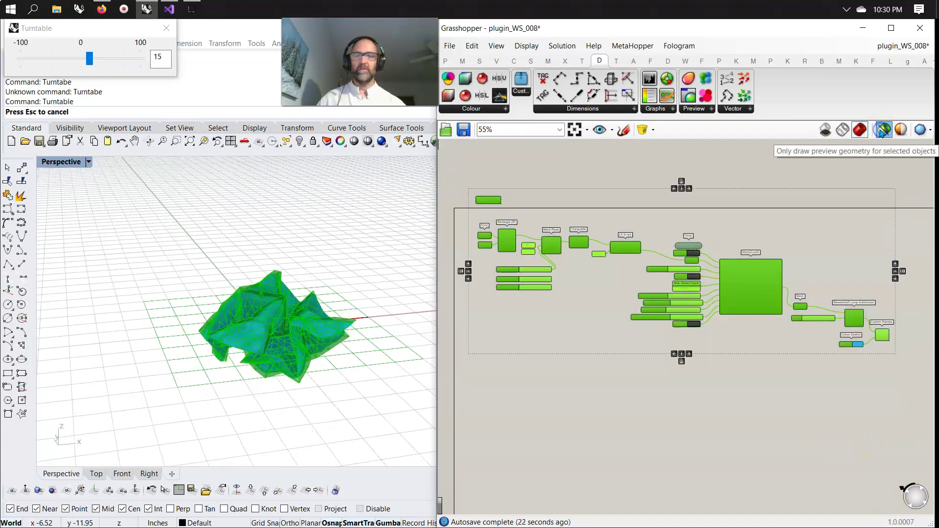
left_click(574, 333)
Step: Inspect each stage's preview by selecting Rectangle, Mesh Plane, Triangulate, C# Script, MeshGrowth, Weaverbird's Loop Subdivision and Custom Preview in turn
left_click(506, 242)
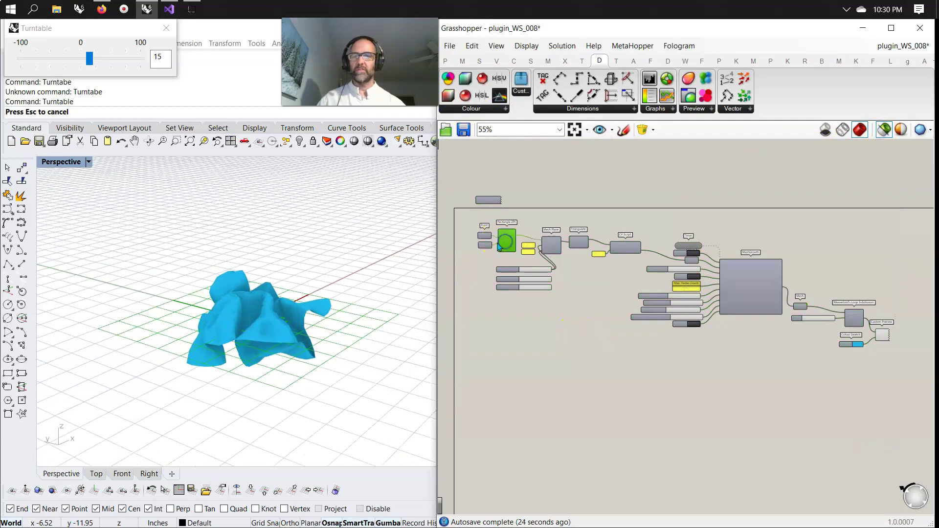
scroll(499, 247, "up", 3)
left_click(506, 249)
left_click(585, 254)
left_click(627, 240)
left_click(703, 250)
right_click_drag(698, 306, 544, 244)
left_click(719, 235)
right_click_drag(755, 352, 615, 331)
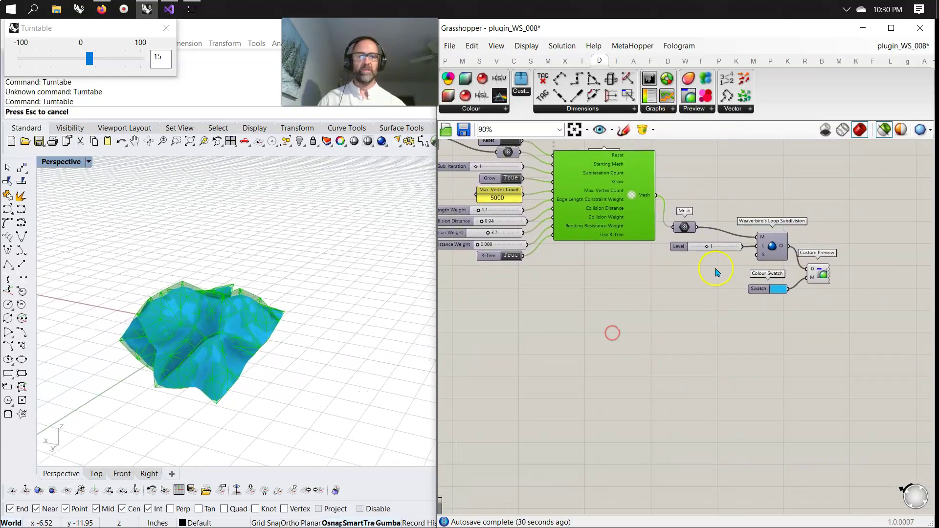
left_click(768, 247)
left_click(819, 280)
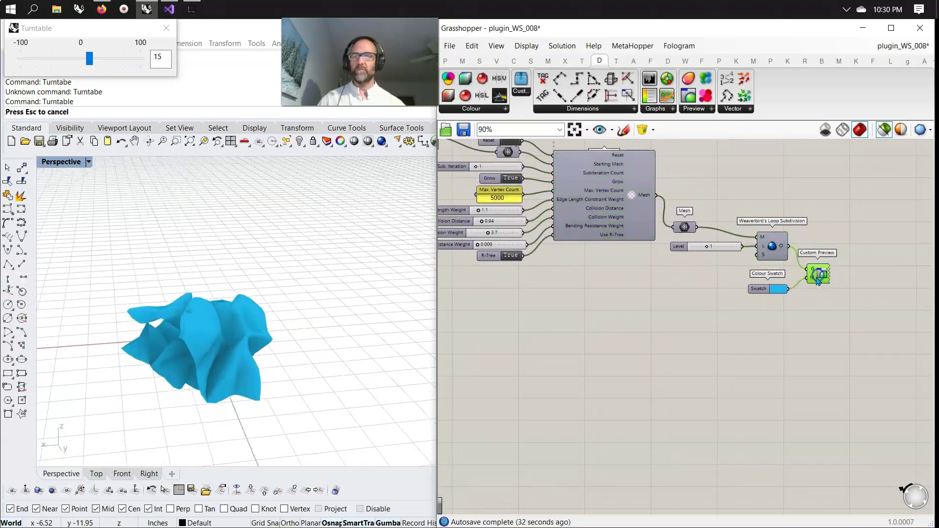
Step: Bring the whole definition back into view and close Turntable to stop the Perspective viewport's rotation
scroll(649, 339, "down", 3)
right_click_drag(624, 383, 524, 333)
scroll(674, 367, "down", 2)
scroll(675, 367, "up", 1)
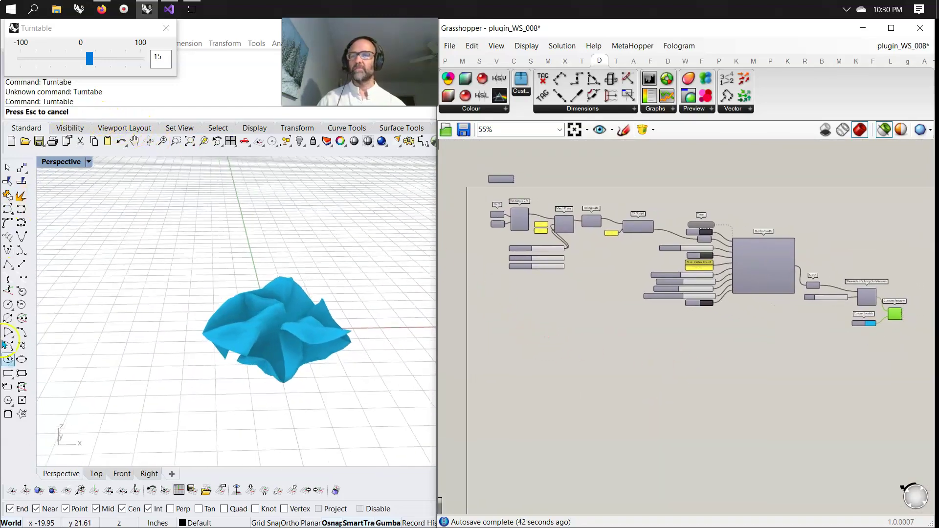
left_click(167, 28)
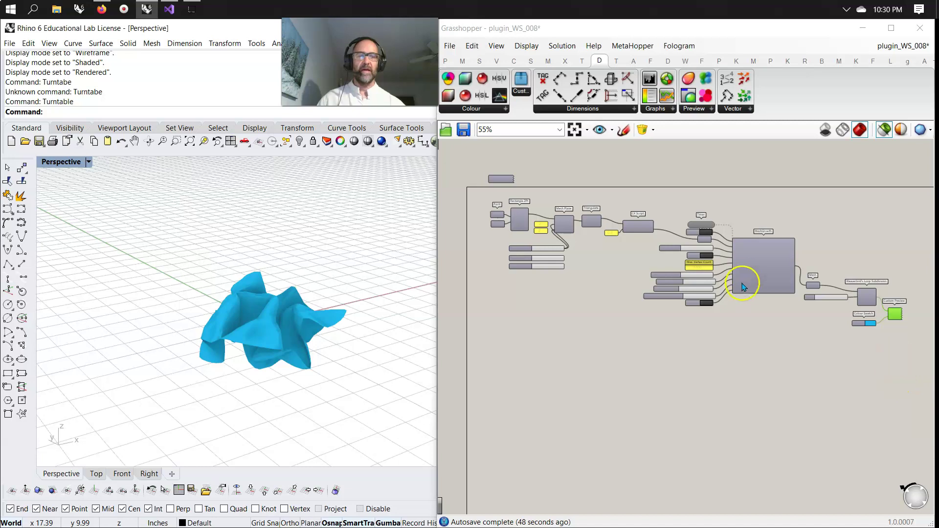
scroll(742, 286, "up", 2)
scroll(746, 279, "down", 2)
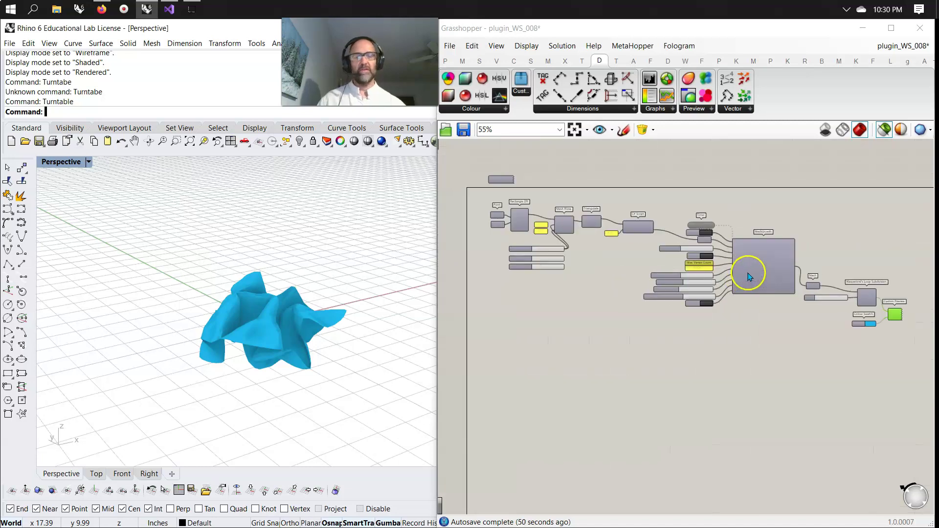